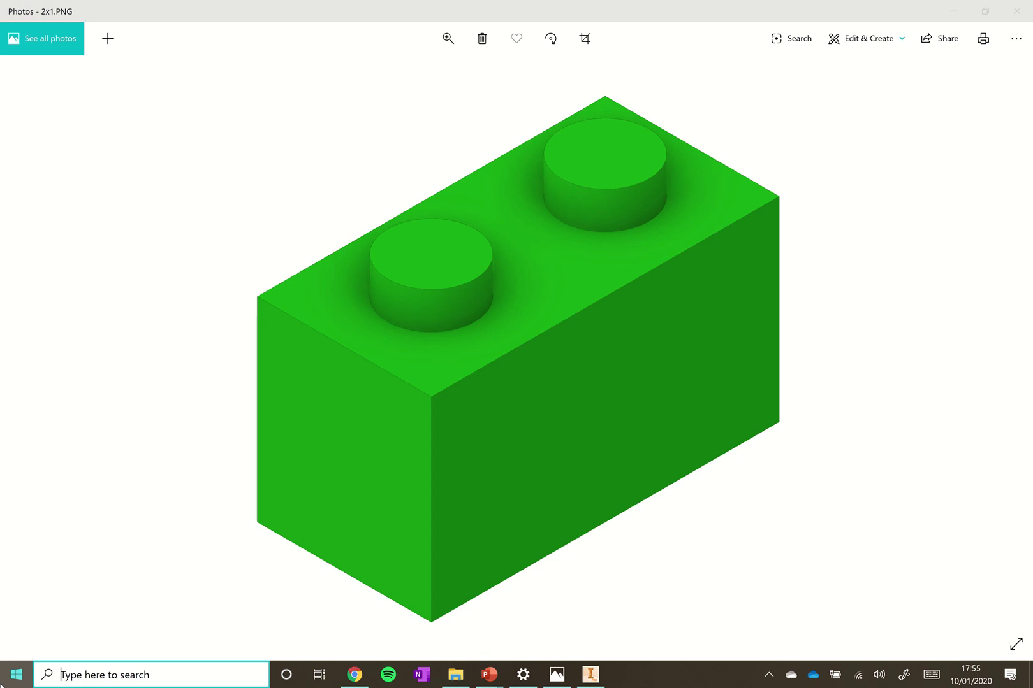
Browse the installed Autodesk programs and switch to Autodesk Inventor Professional 2019.
scroll(99, 483, "down", 2)
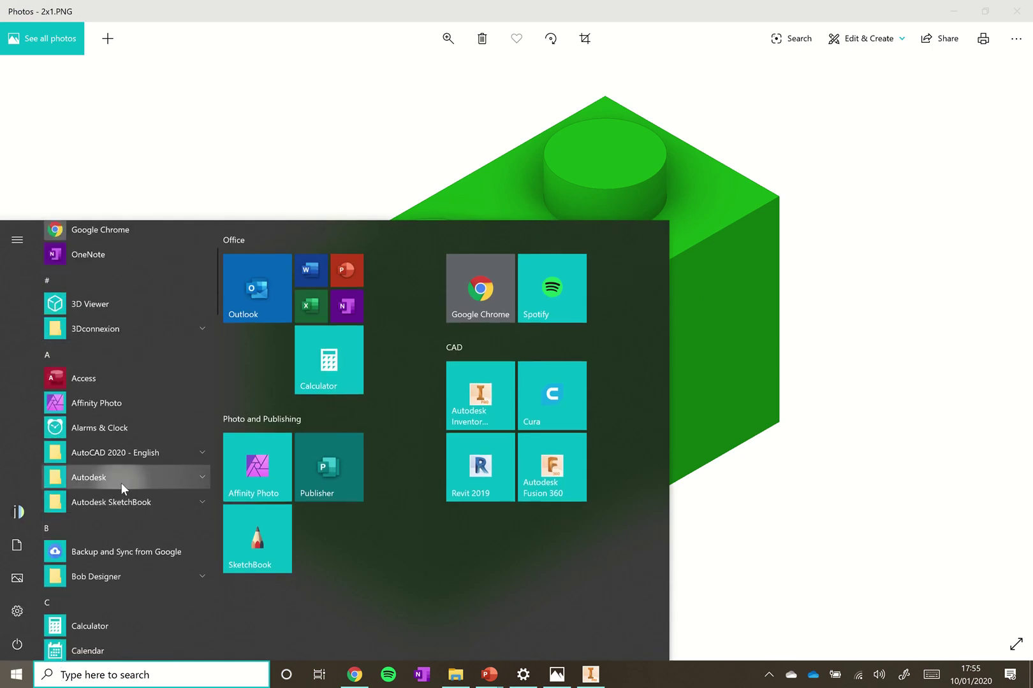
left_click(200, 477)
scroll(191, 497, "down", 2)
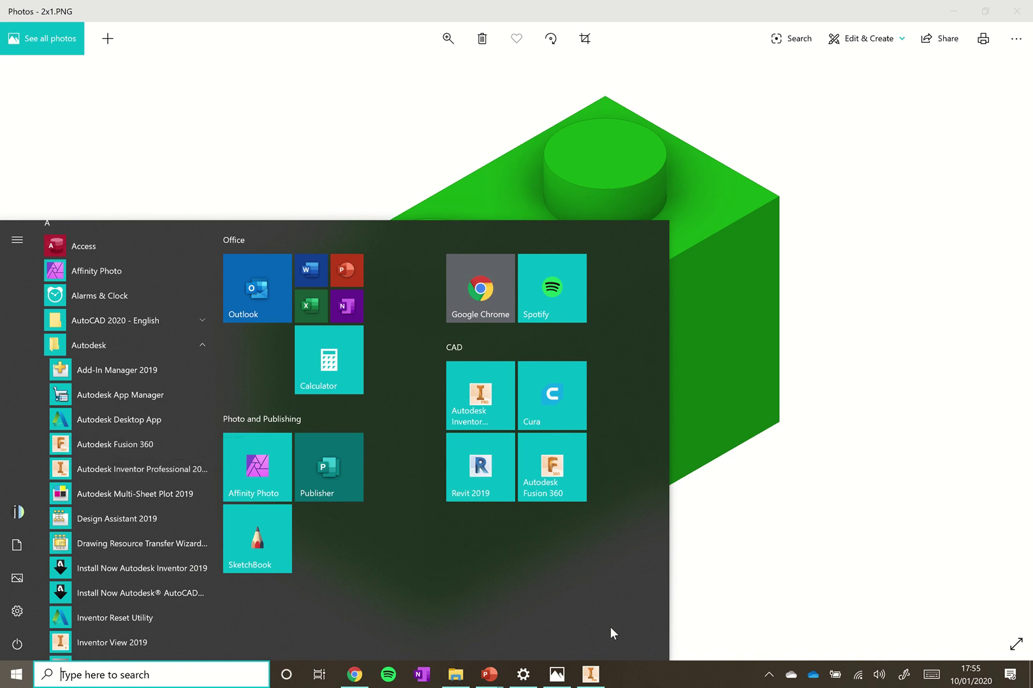
left_click(584, 680)
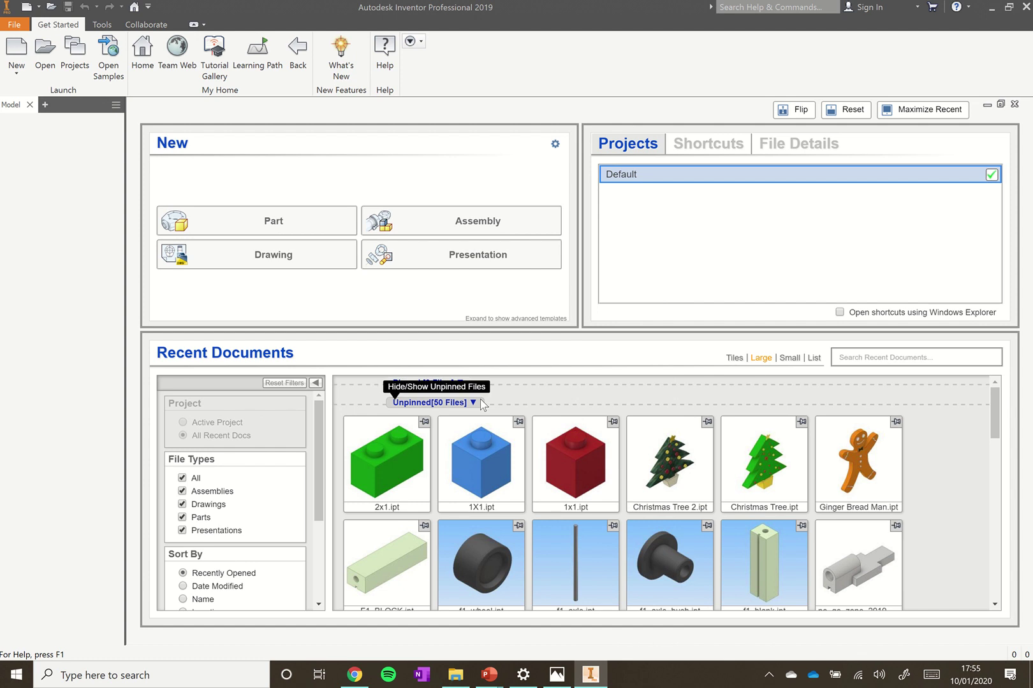
Create a new part from the Metric Standard (mm).ipt template and accept the style library definitions.
left_click(17, 51)
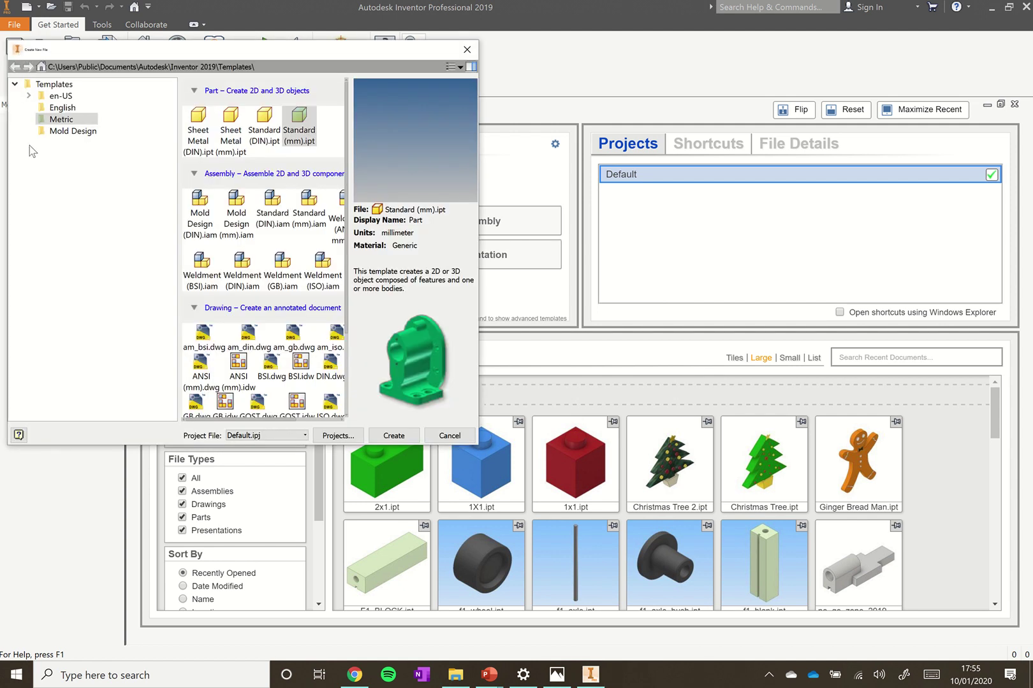
left_click(66, 123)
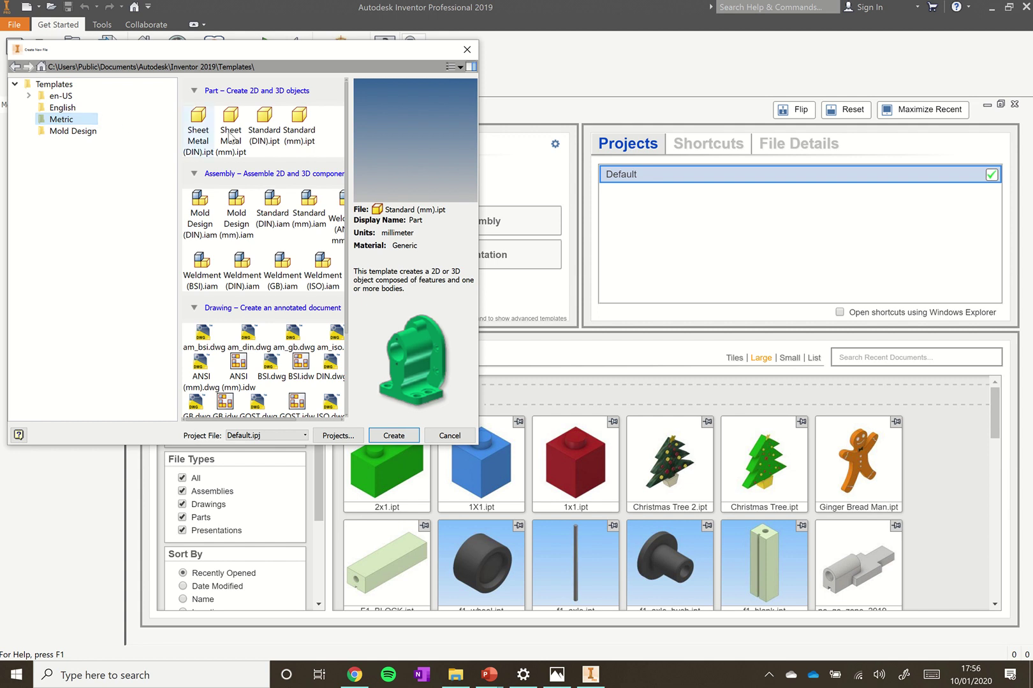
left_click(294, 124)
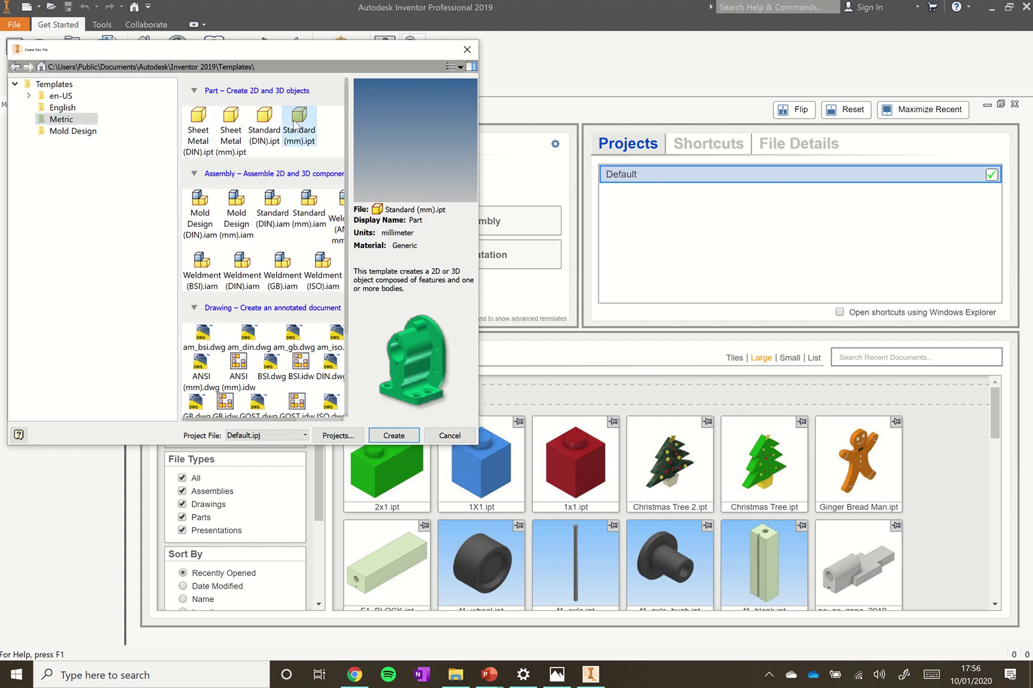
left_click(386, 436)
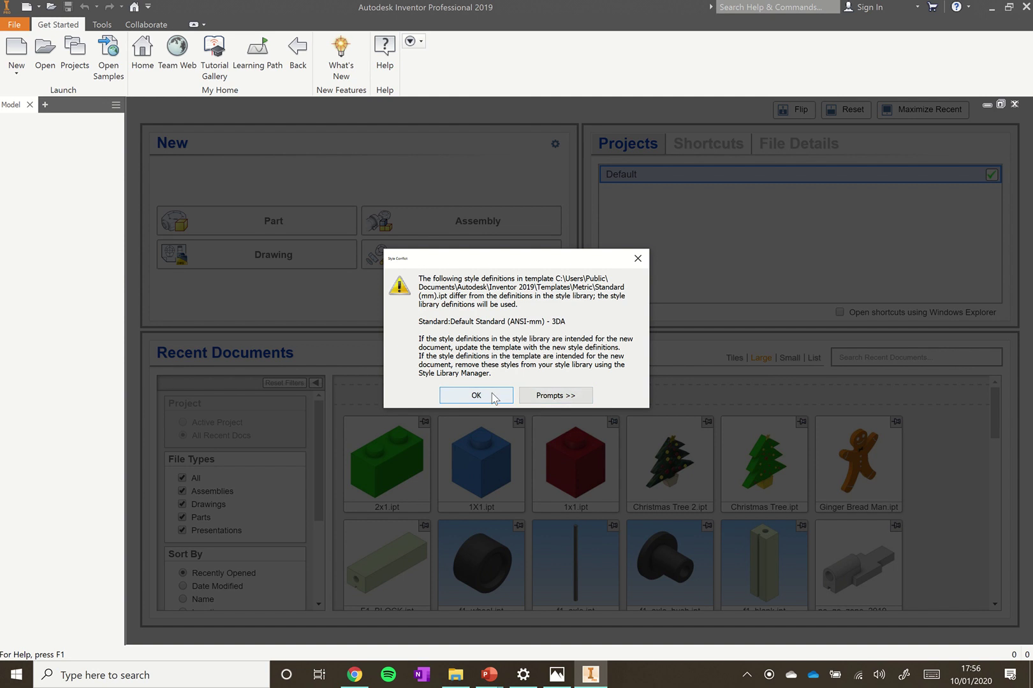
left_click(475, 394)
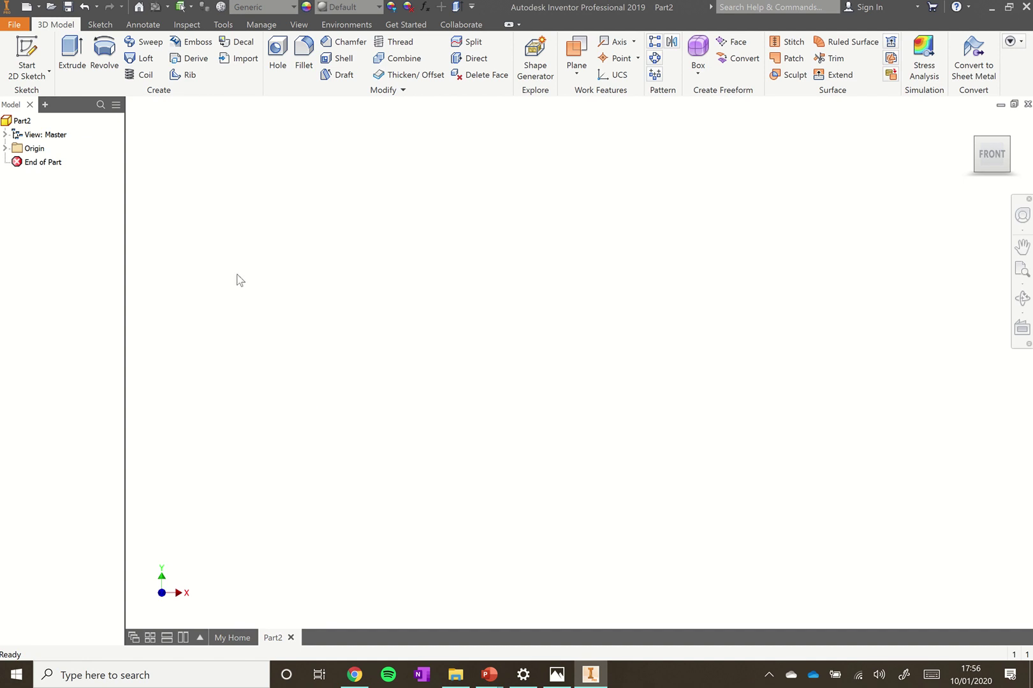
Sketch a rectangle of about 20.5 by 10.2 mm on the horizontal XZ plane with one corner at the origin.
left_click(29, 50)
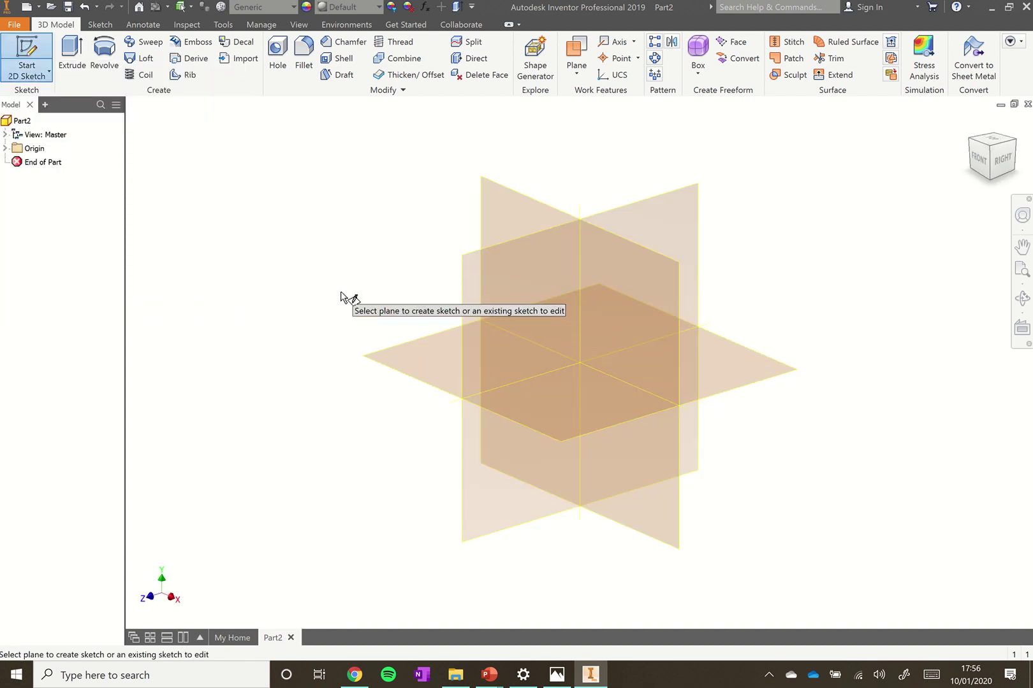
left_click(397, 358)
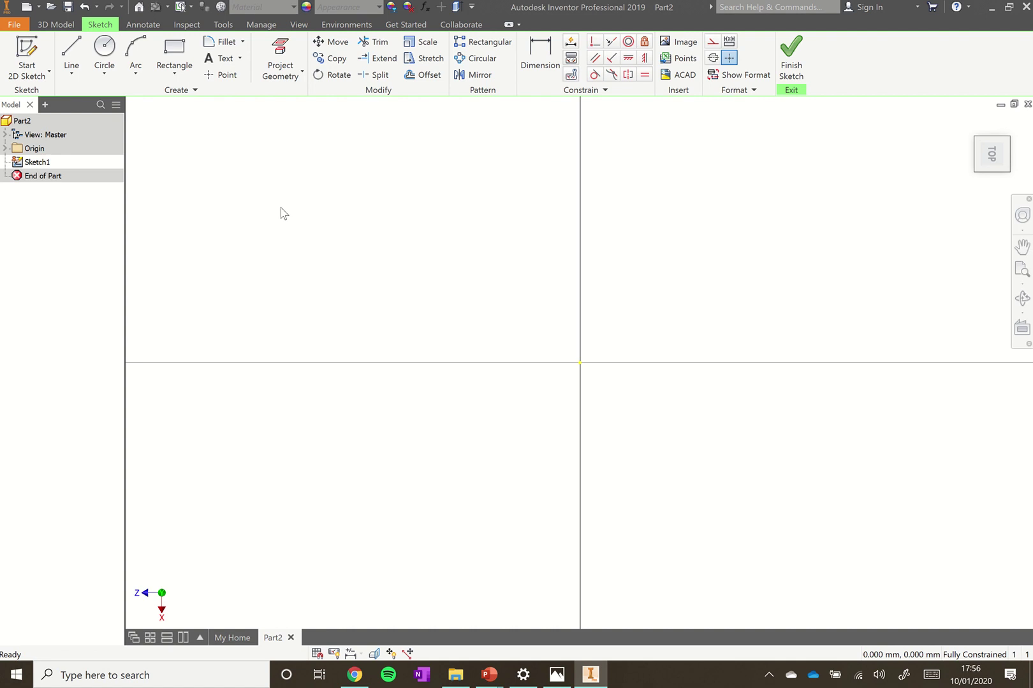
left_click(178, 50)
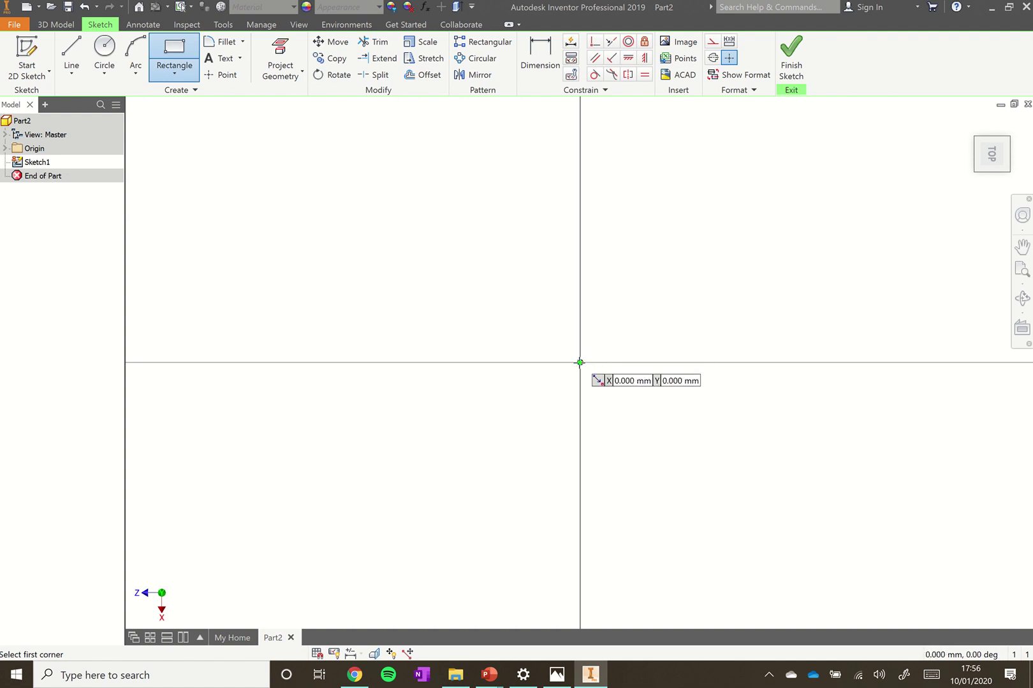
left_click(580, 363)
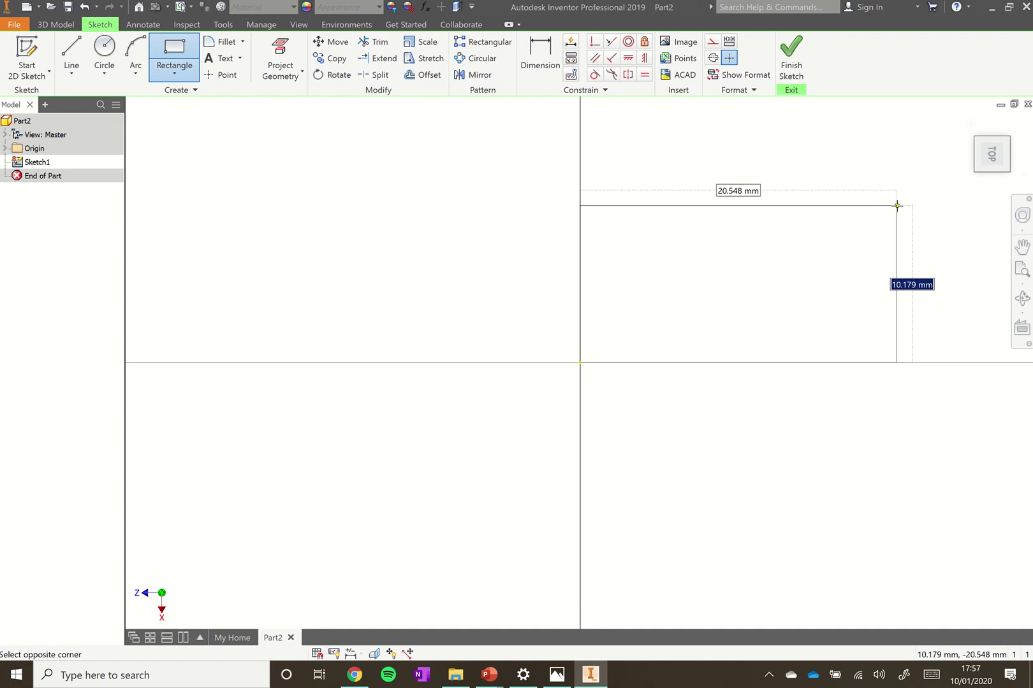
left_click(897, 205)
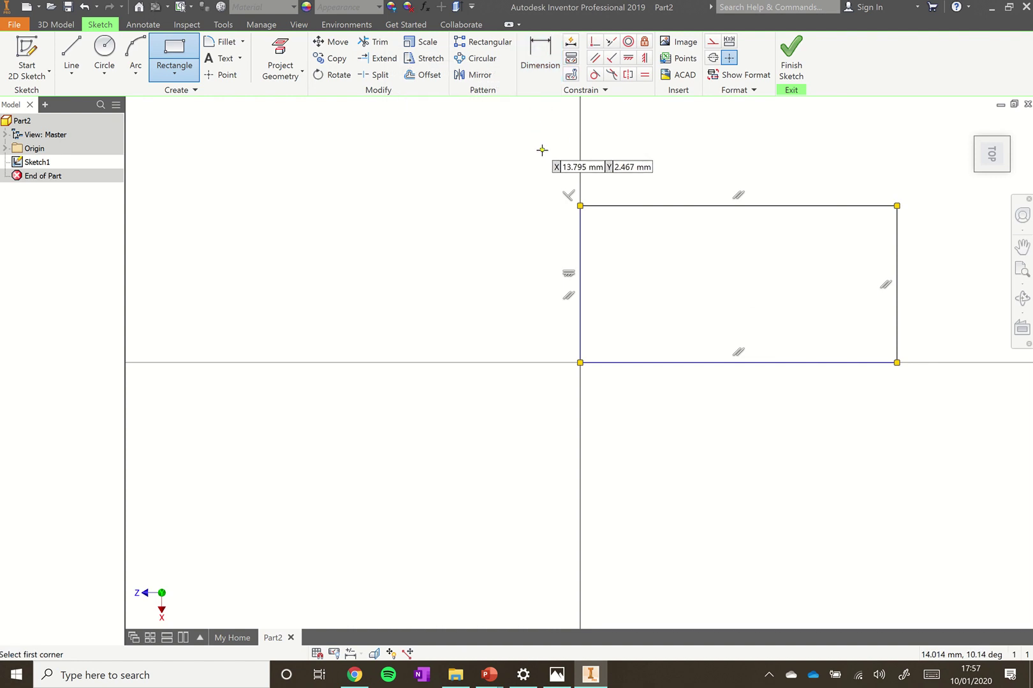
key("Escape")
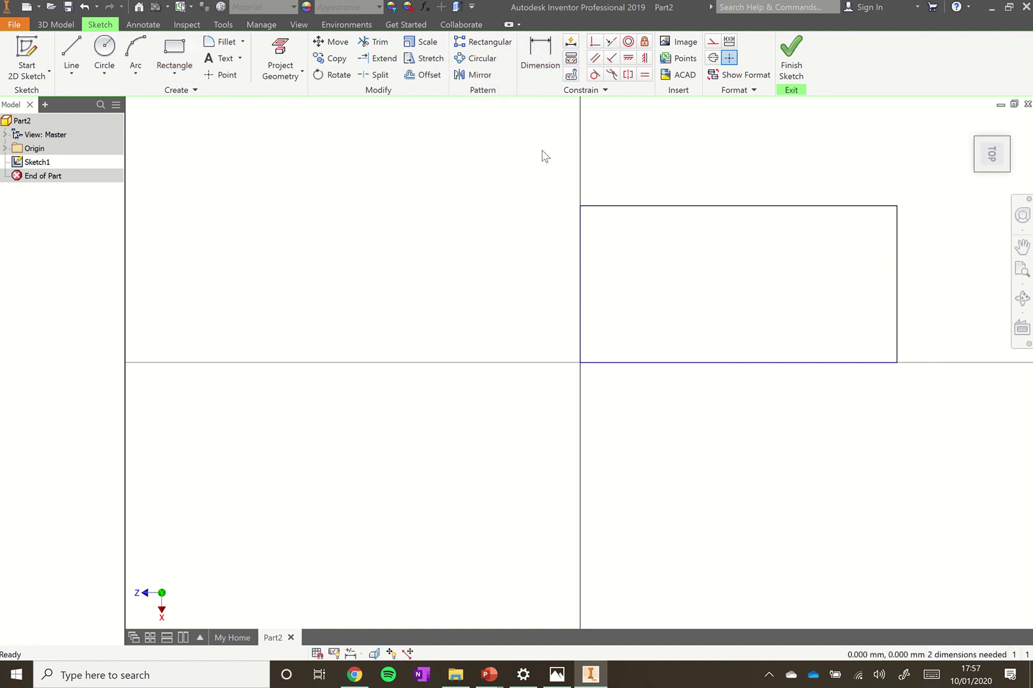
Dimension the rectangle to 16 mm long and 8 mm wide, and finish the sketch.
left_click(540, 66)
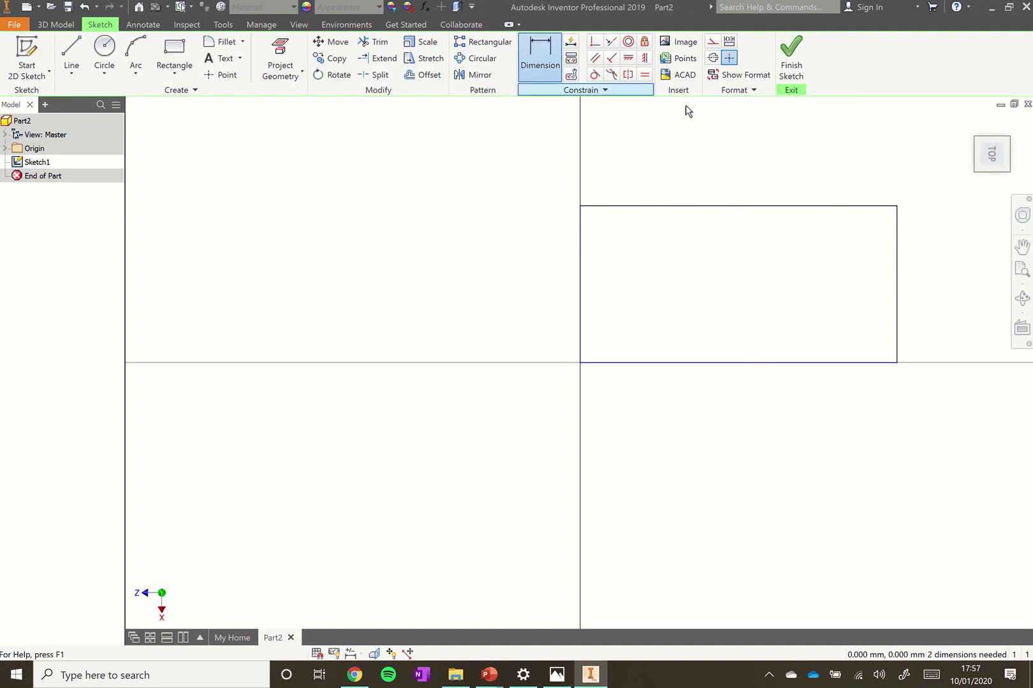
left_click(733, 207)
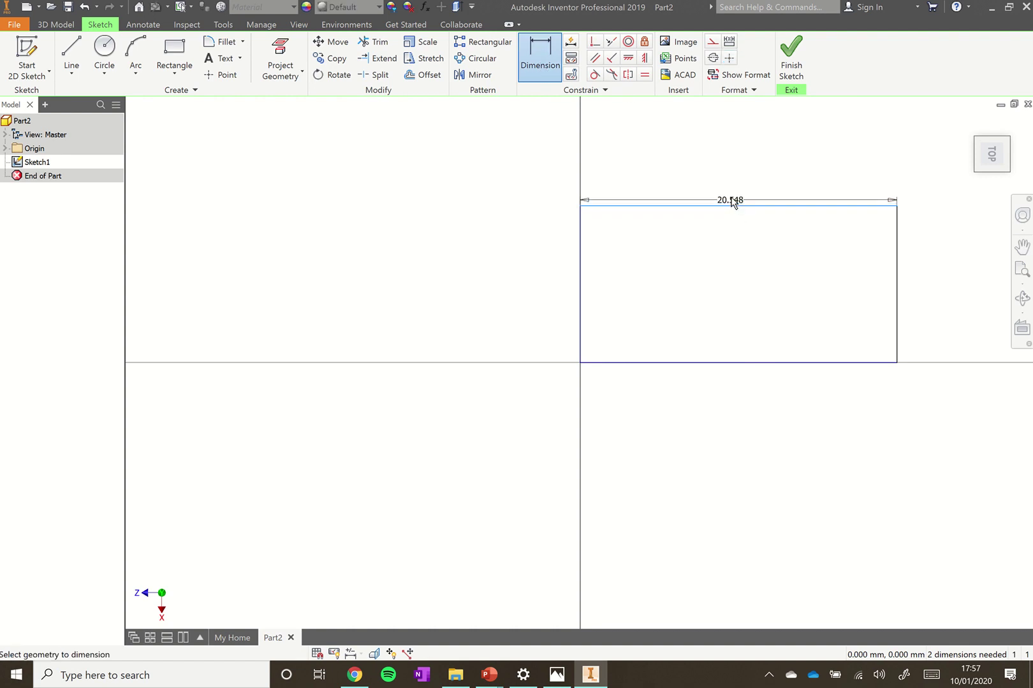
left_click(738, 181)
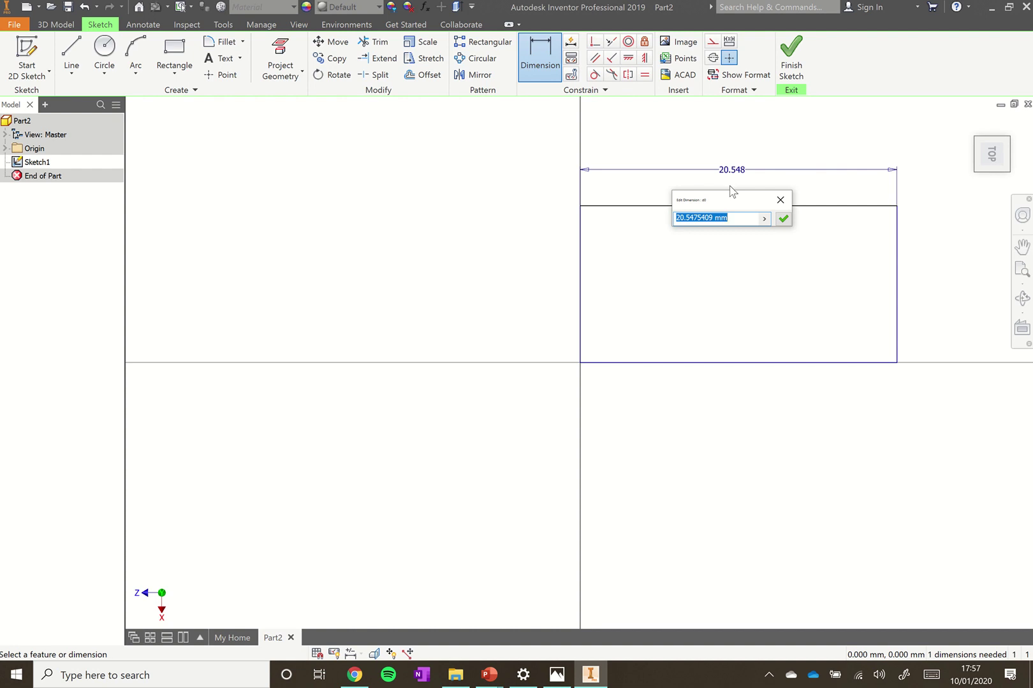
type("16")
key("Return")
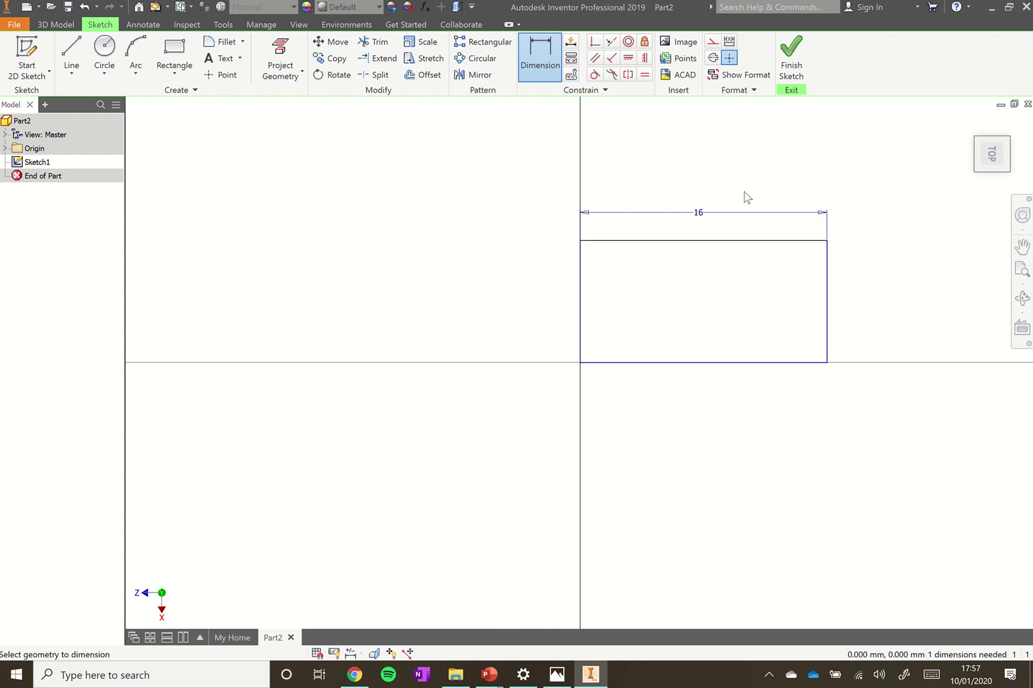
left_click(827, 305)
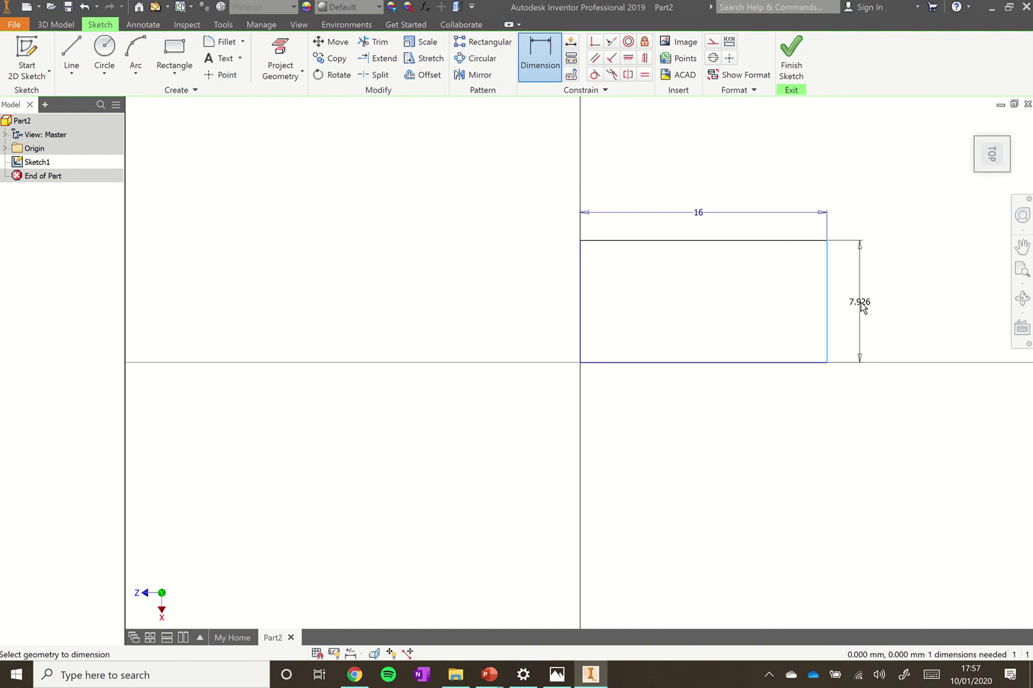
left_click(862, 308)
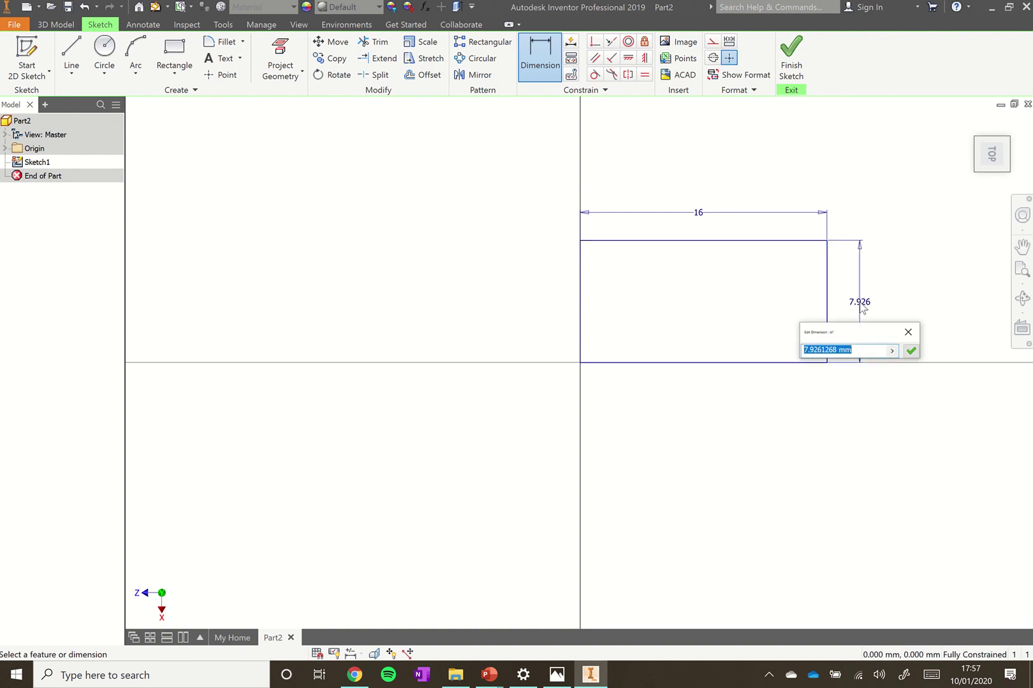
type("8")
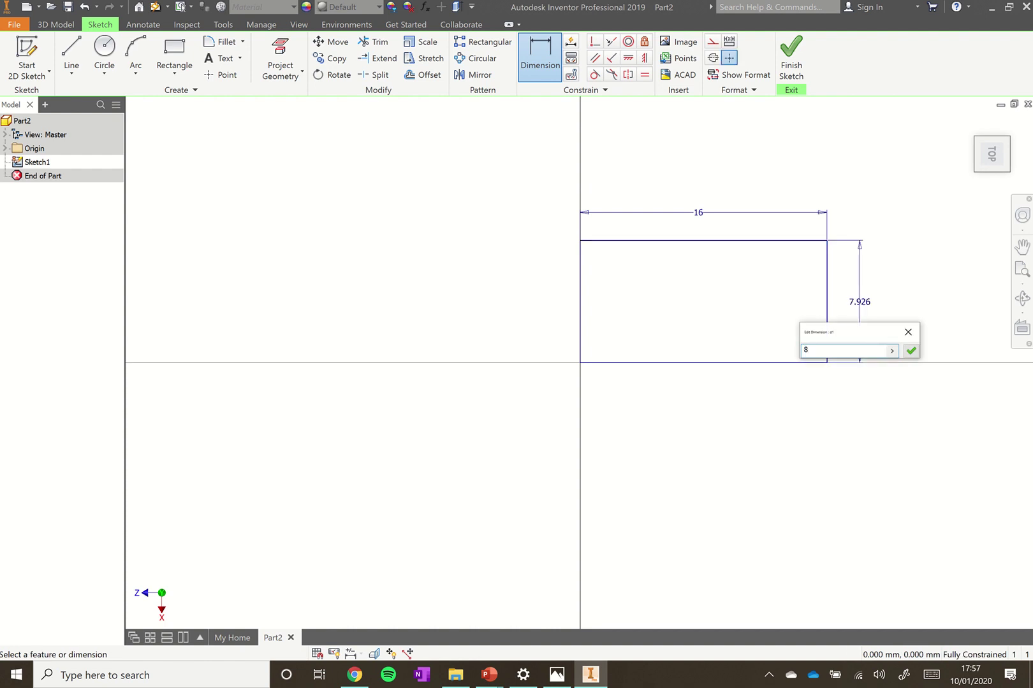
left_click(912, 351)
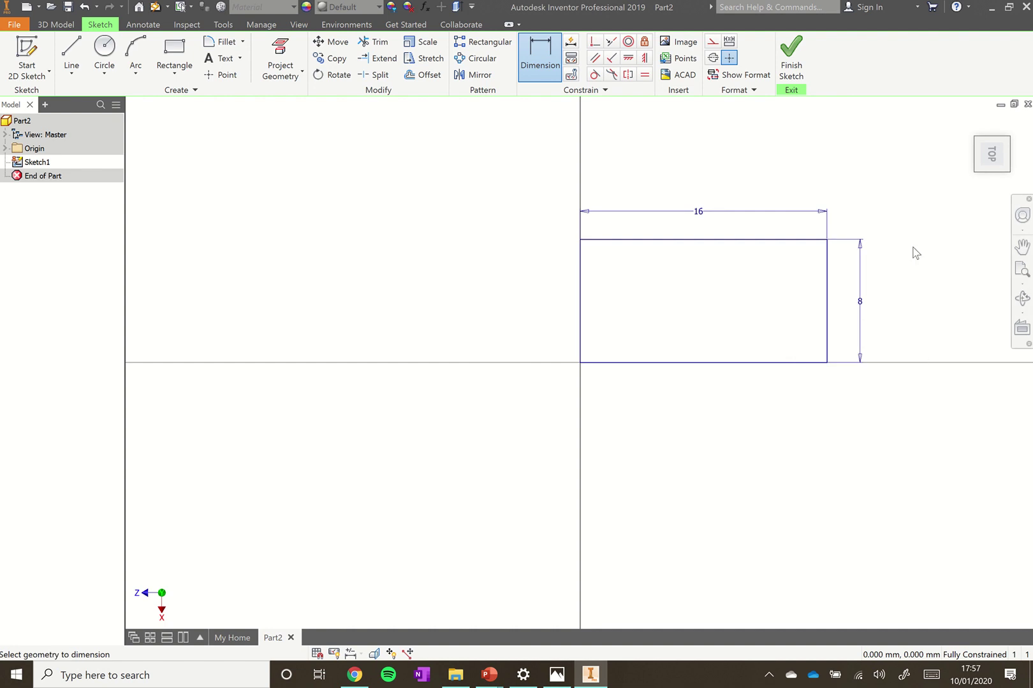
left_click(791, 59)
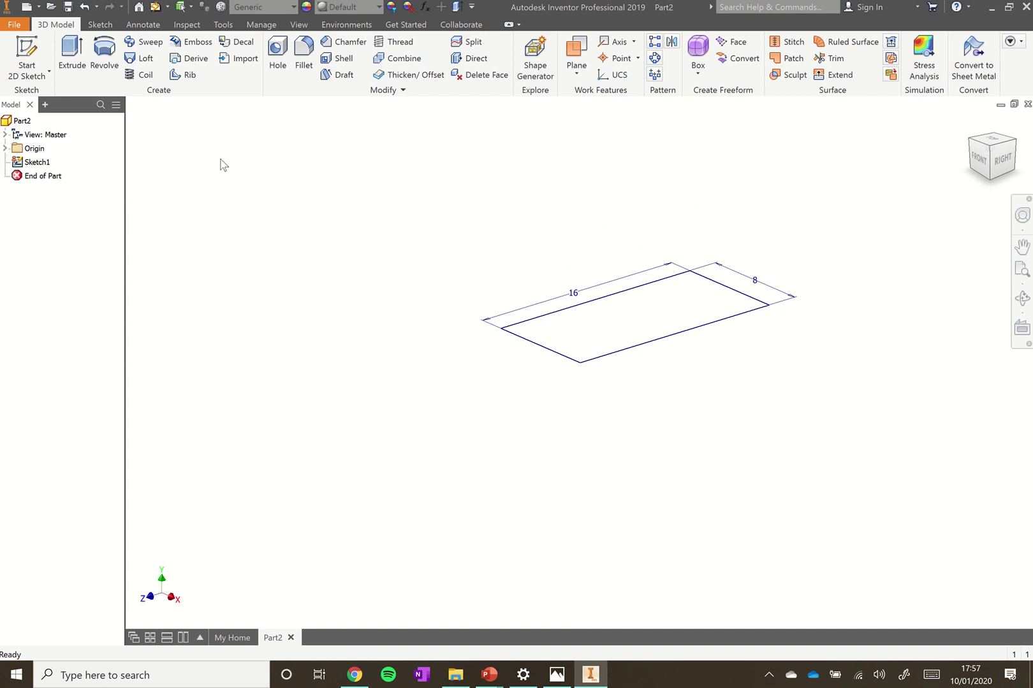
Save the part as 2X1 in the CAD folder.
left_click(14, 27)
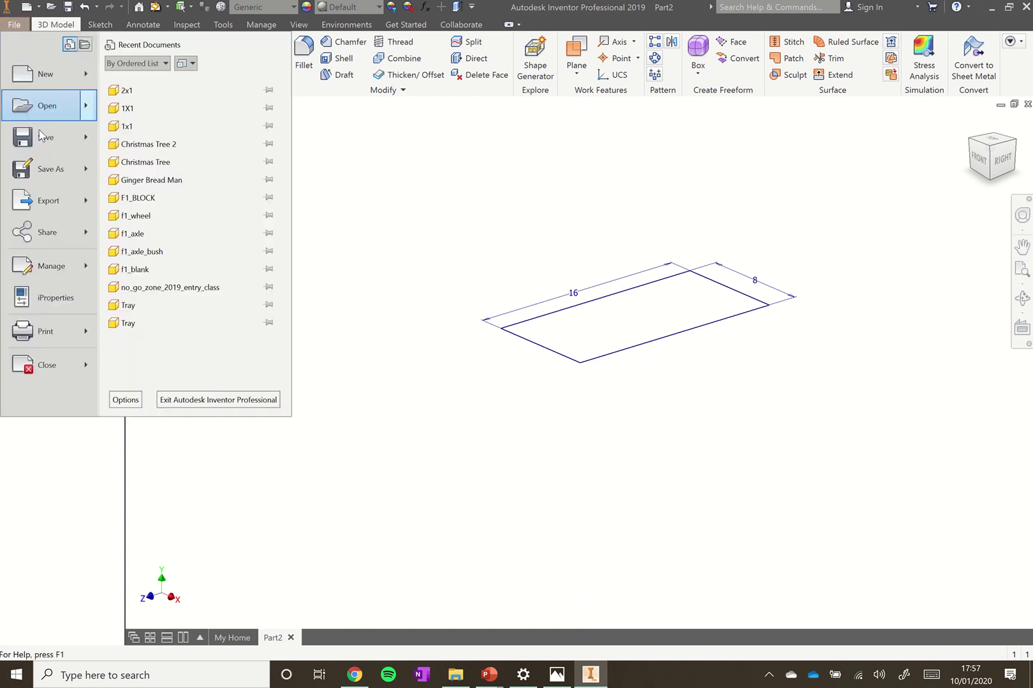
left_click(42, 179)
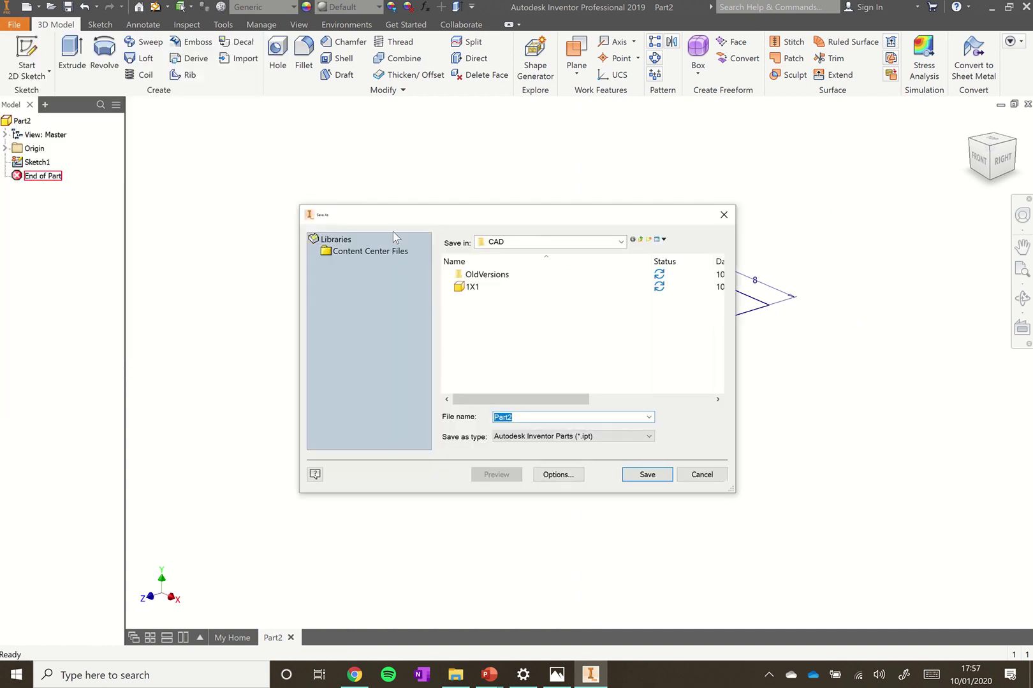
left_click(622, 243)
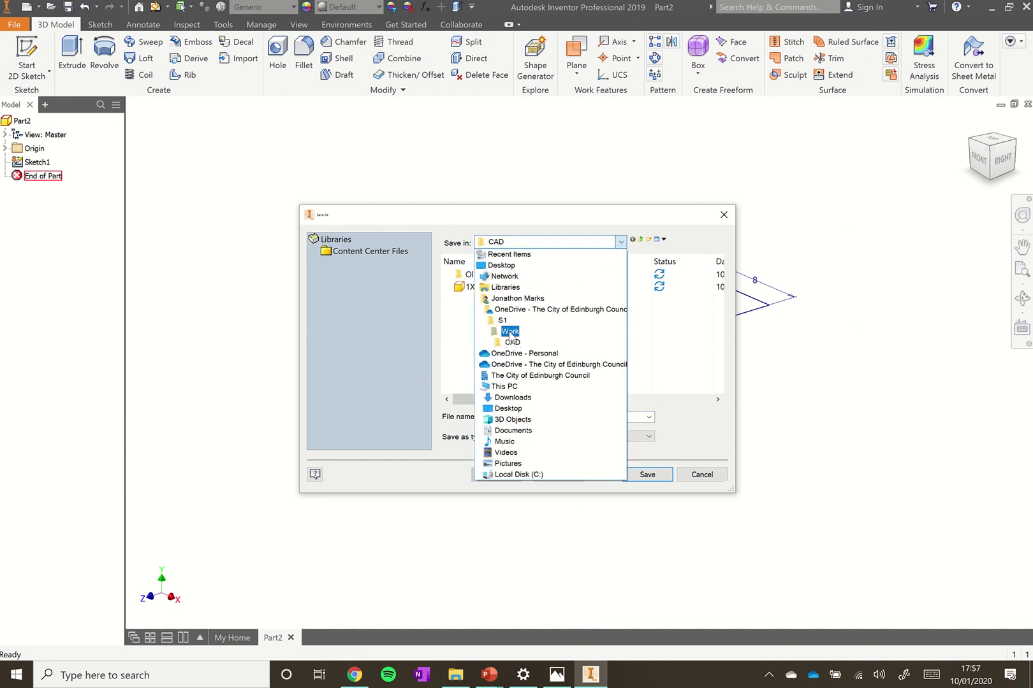
left_click(512, 343)
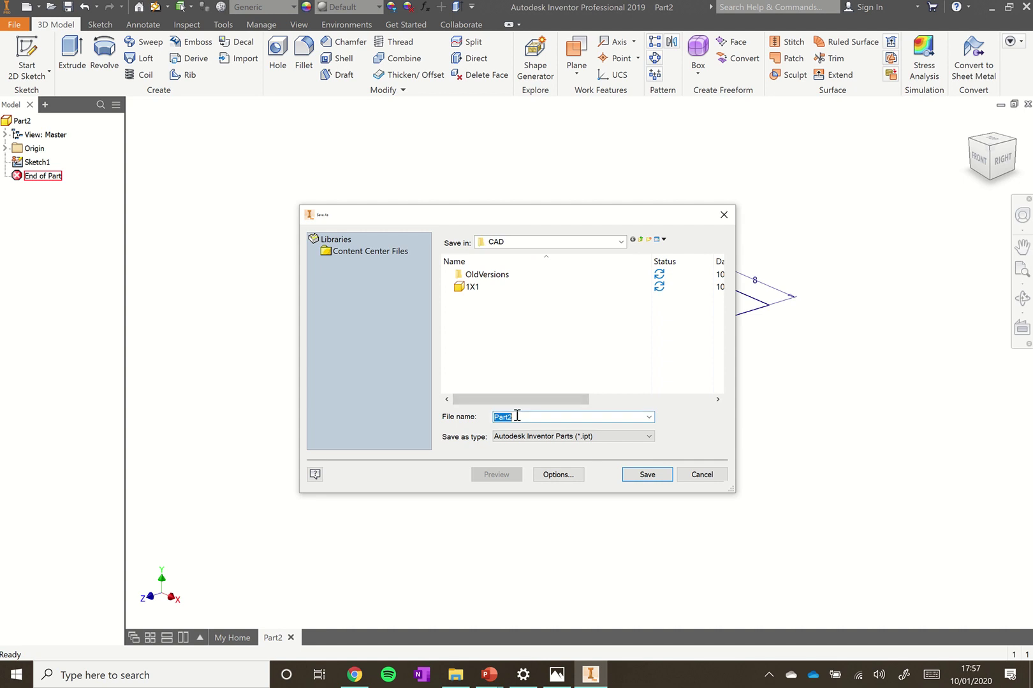
type("2X1")
left_click(630, 475)
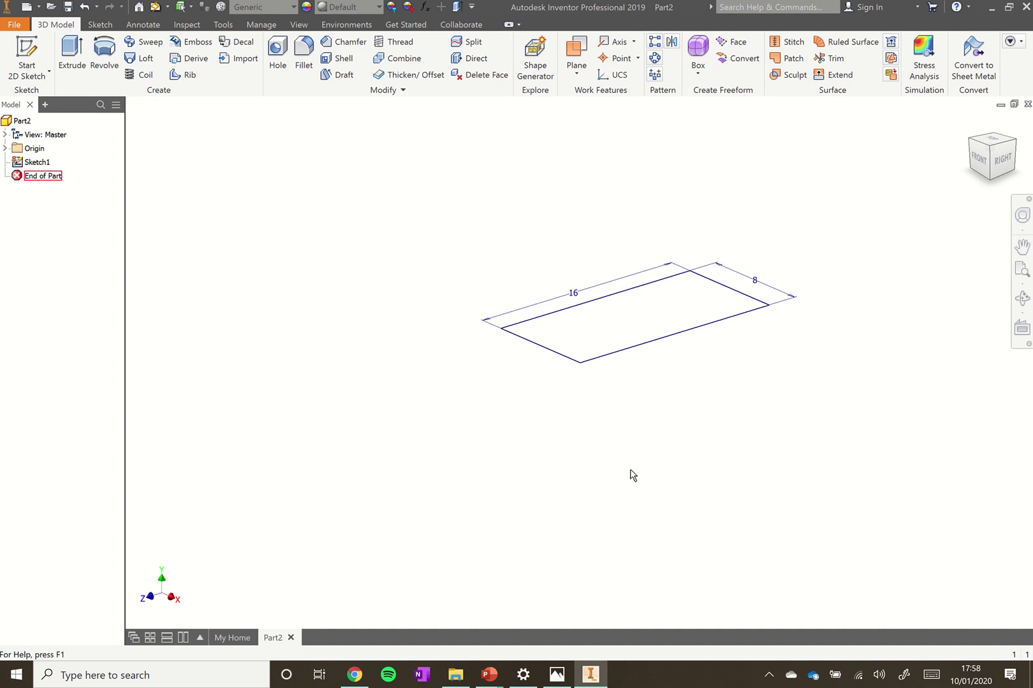
Extrude the 16 by 8 mm rectangle upward 9 mm into a solid block.
key("F6")
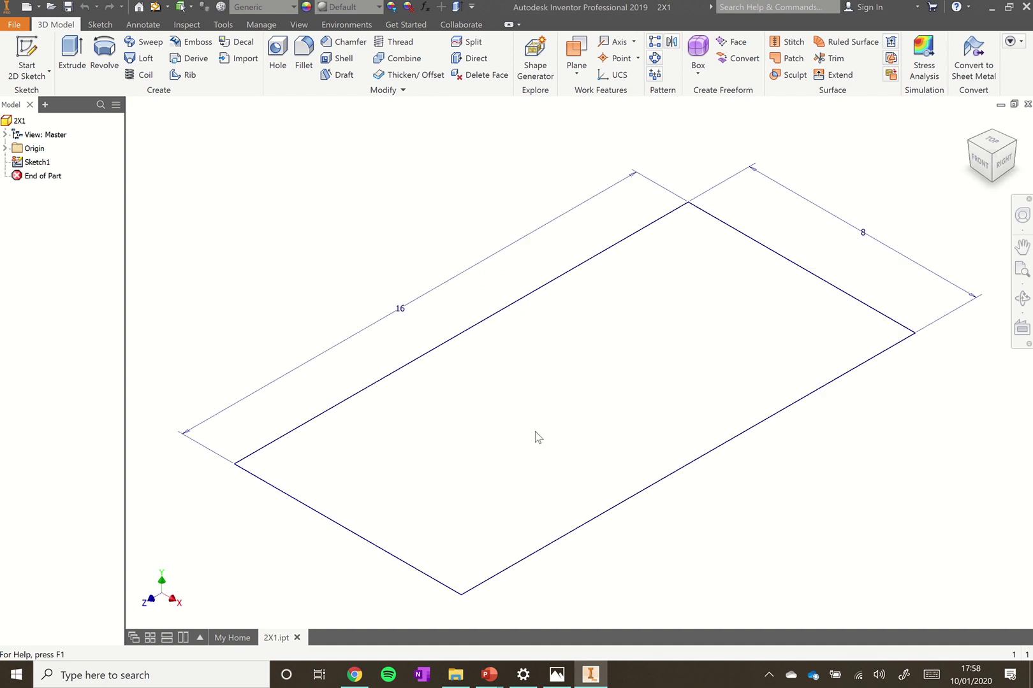
scroll(537, 436, "down", 3)
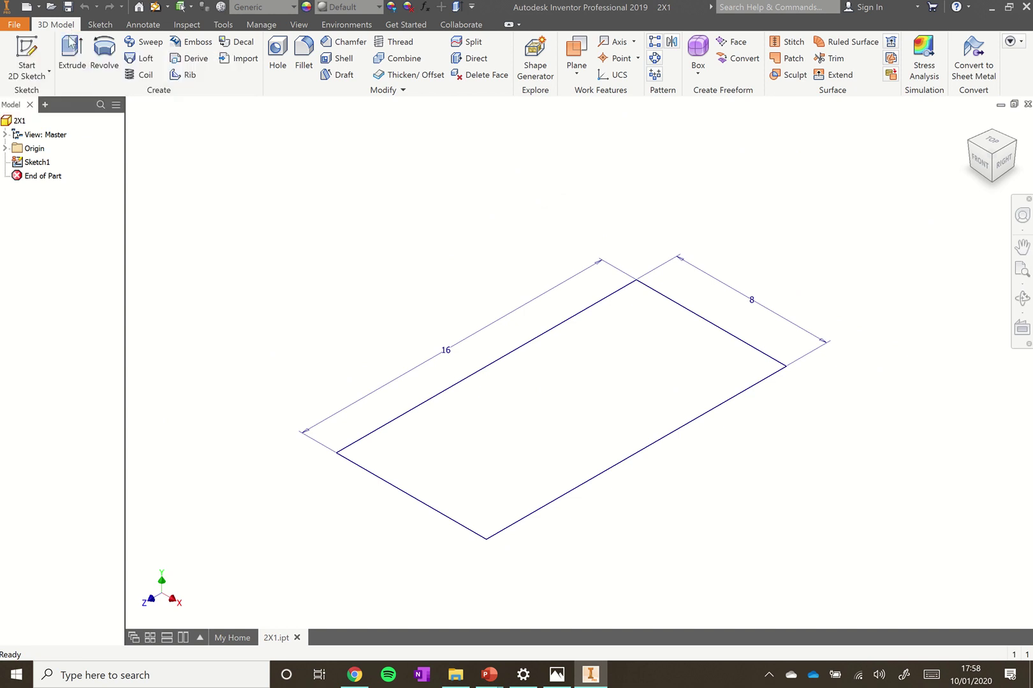
left_click(73, 56)
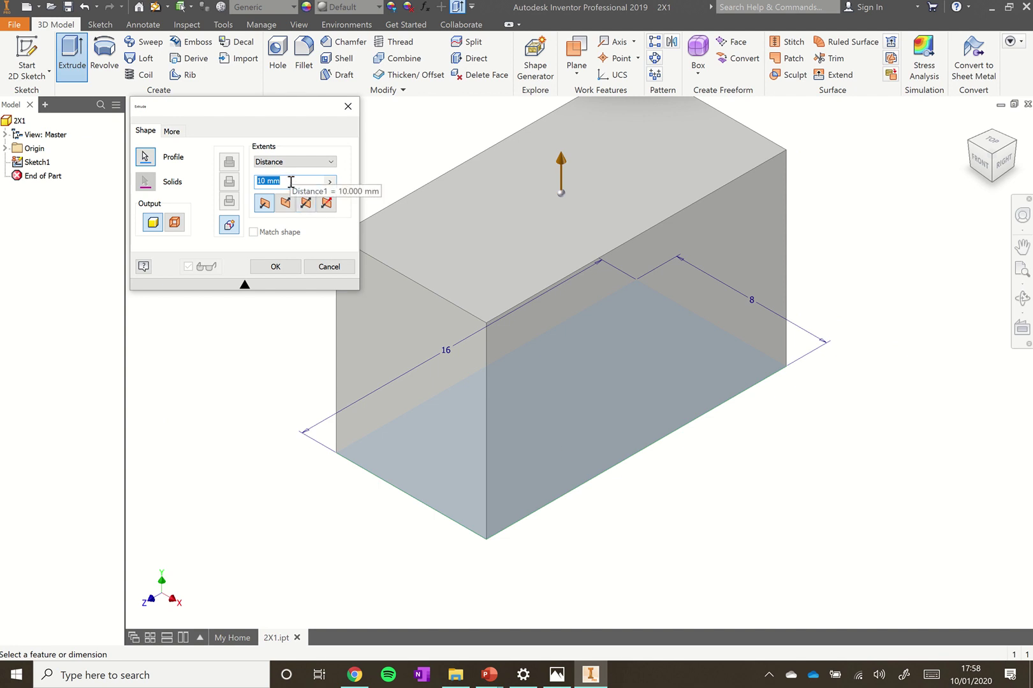
type("9")
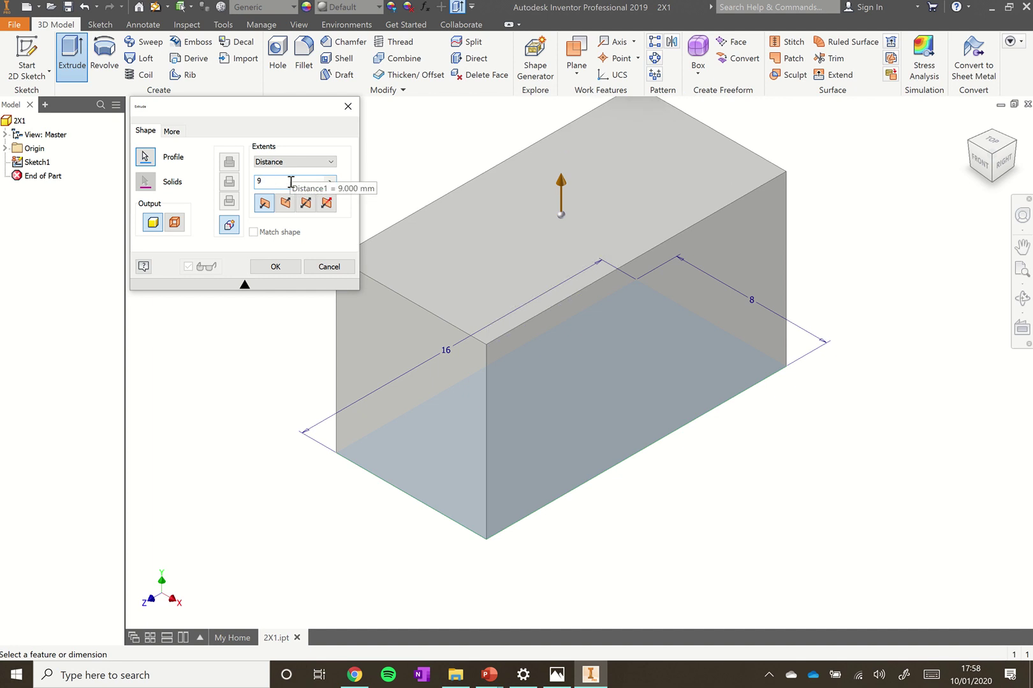
left_click(275, 267)
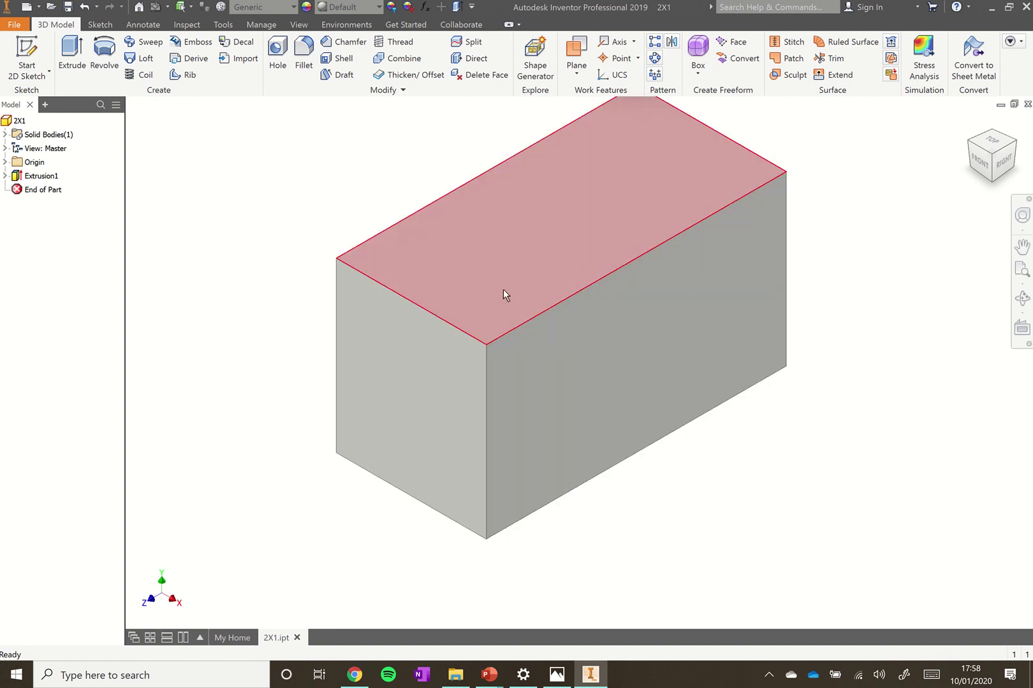
Start a sketch on the block's top face and project the face's outline into it.
left_click(27, 52)
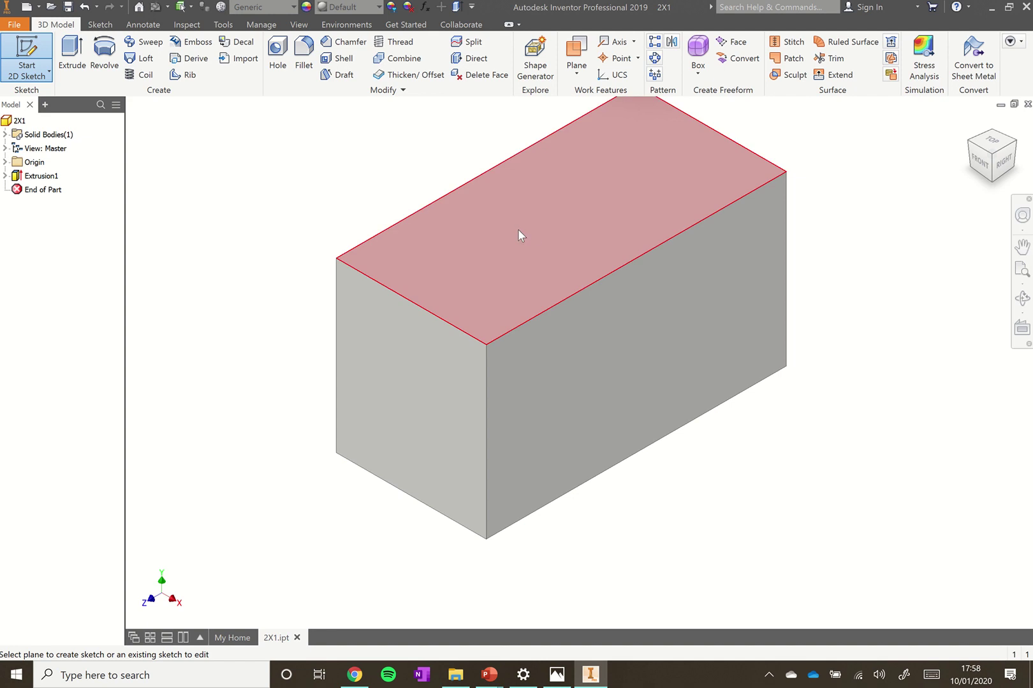
left_click(518, 231)
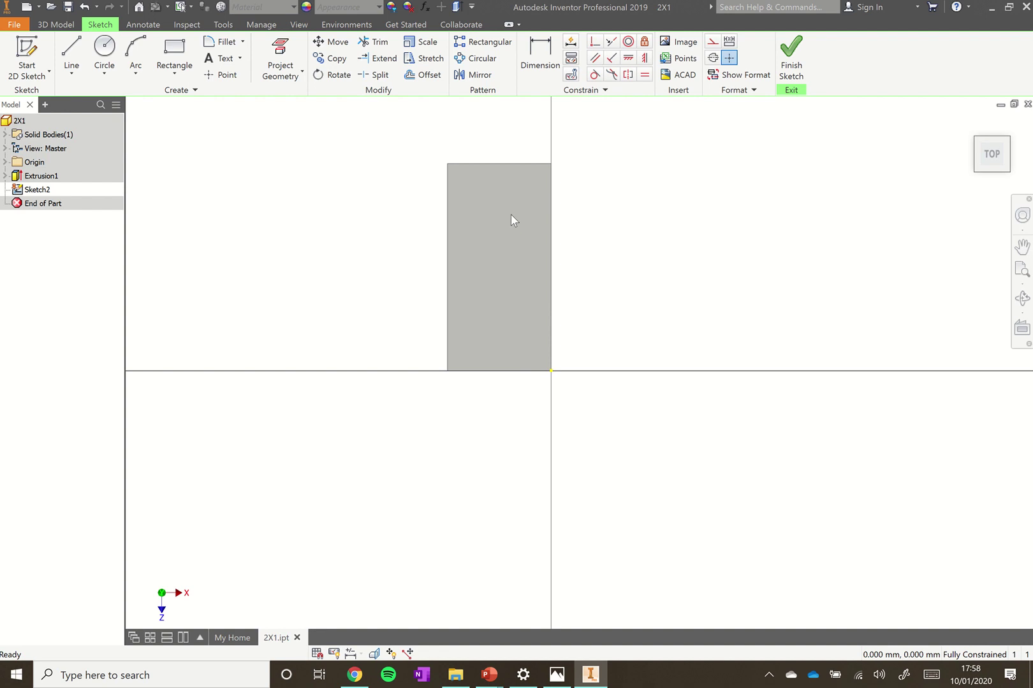
left_click(286, 55)
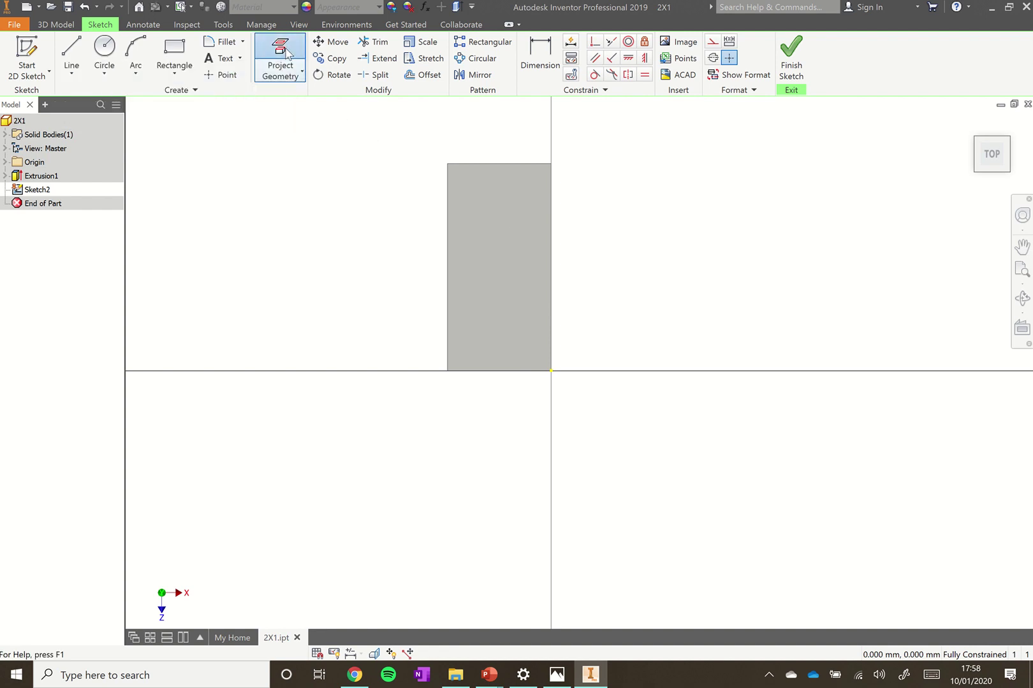
left_click(494, 200)
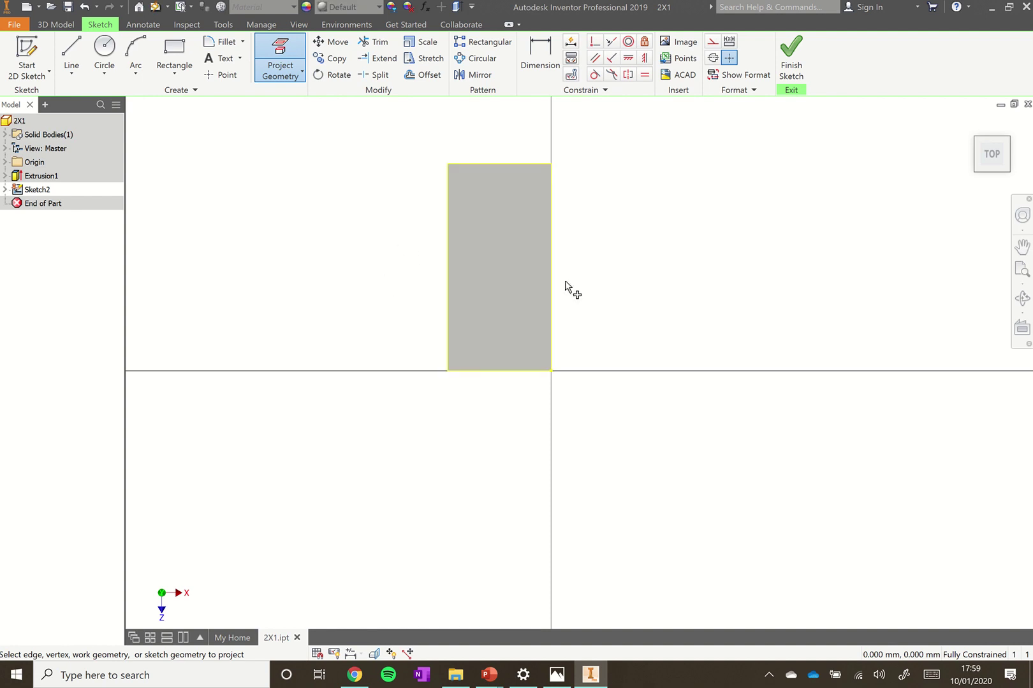
key("Escape")
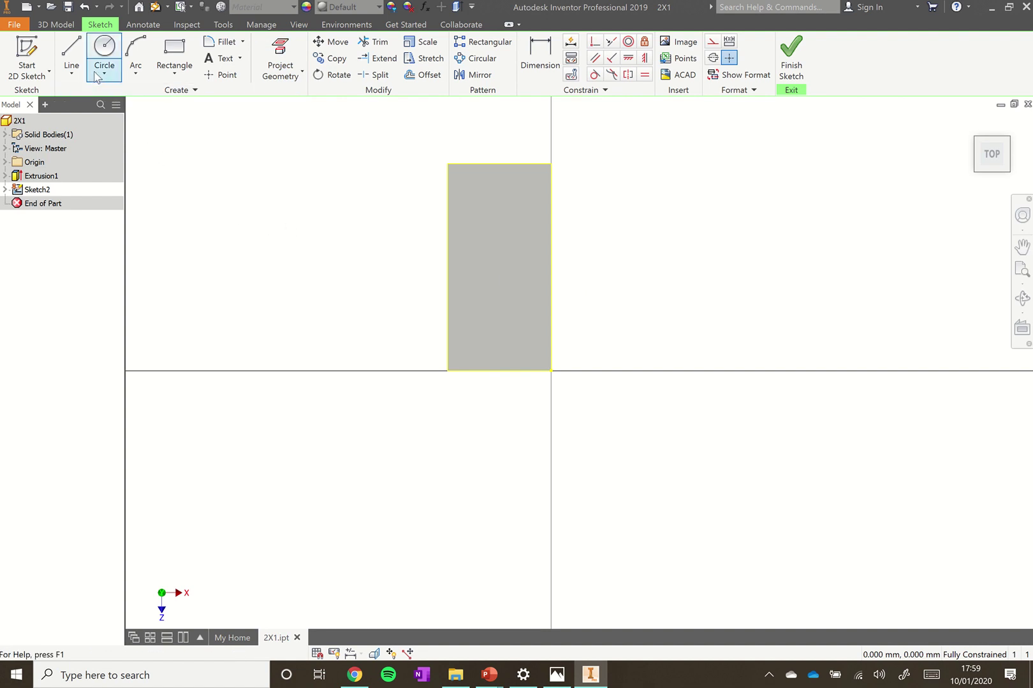
Draw a construction centreline joining the midpoints of the two short edges of the projected outline.
left_click(75, 58)
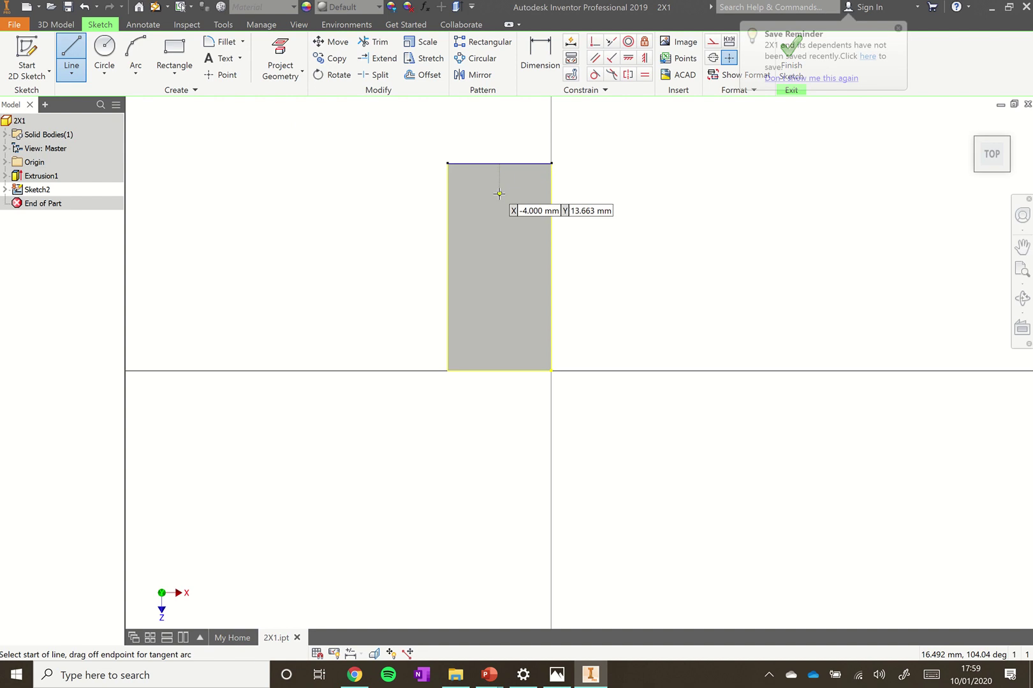
left_click(712, 42)
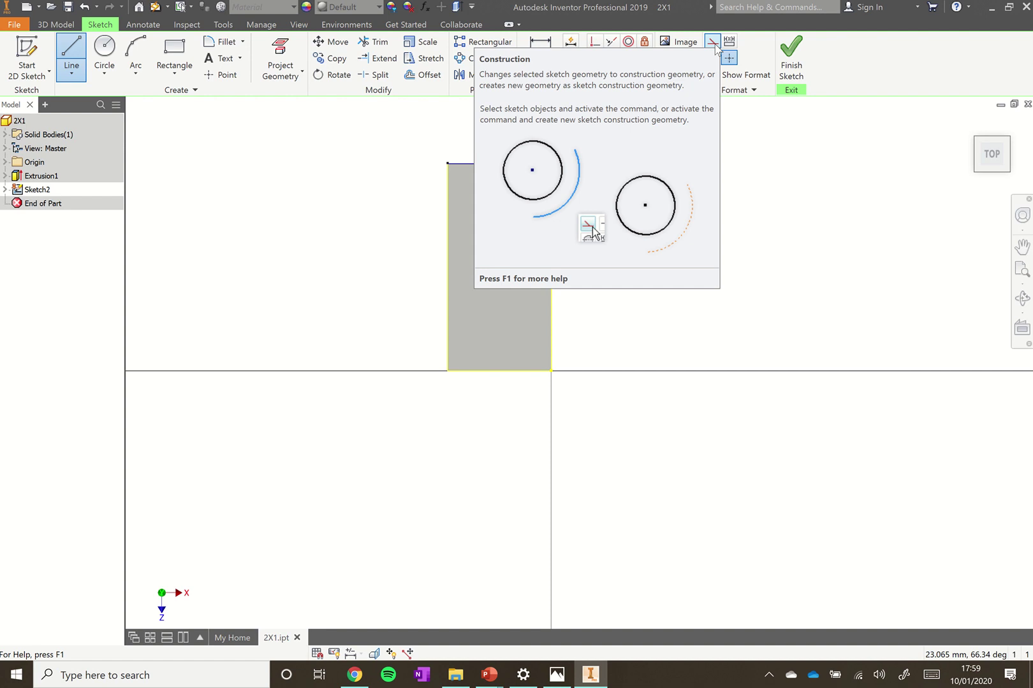
left_click(712, 43)
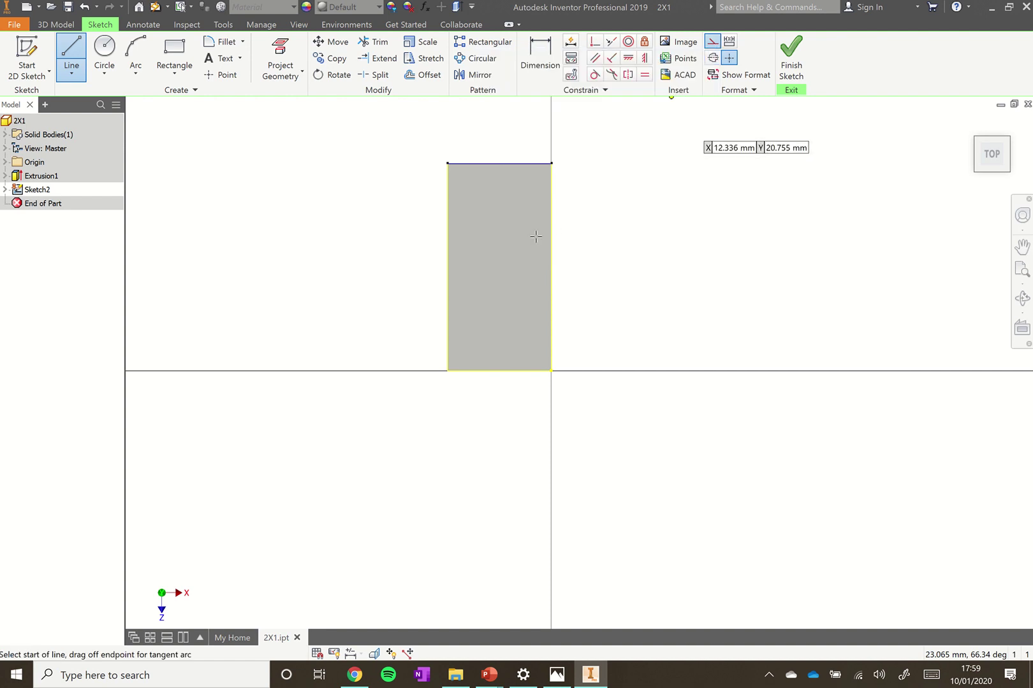
left_click(499, 163)
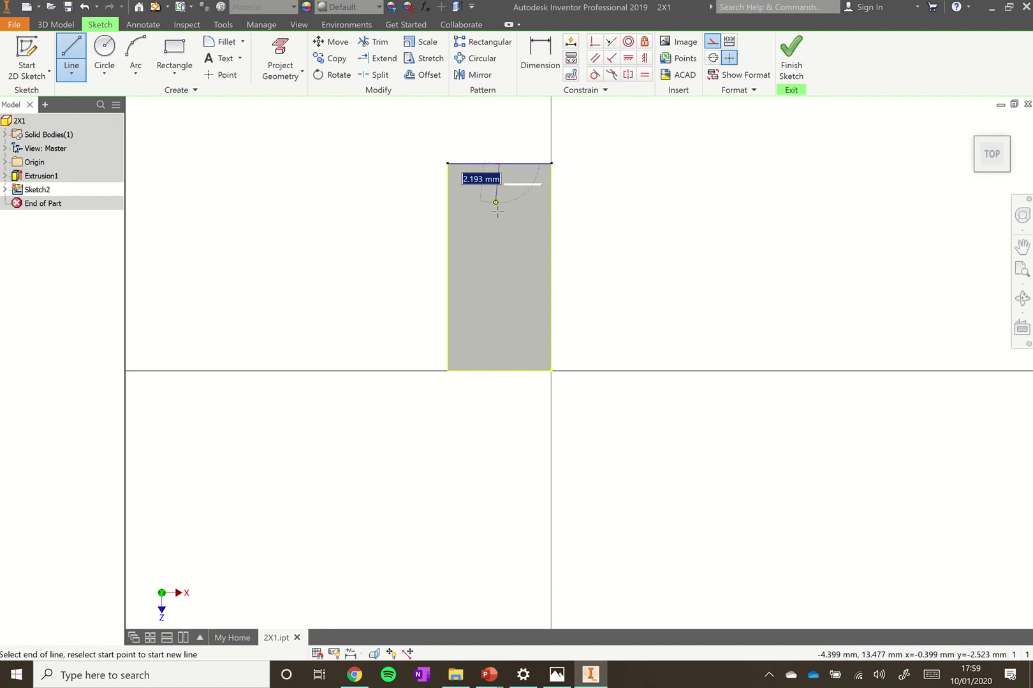
double_click(499, 370)
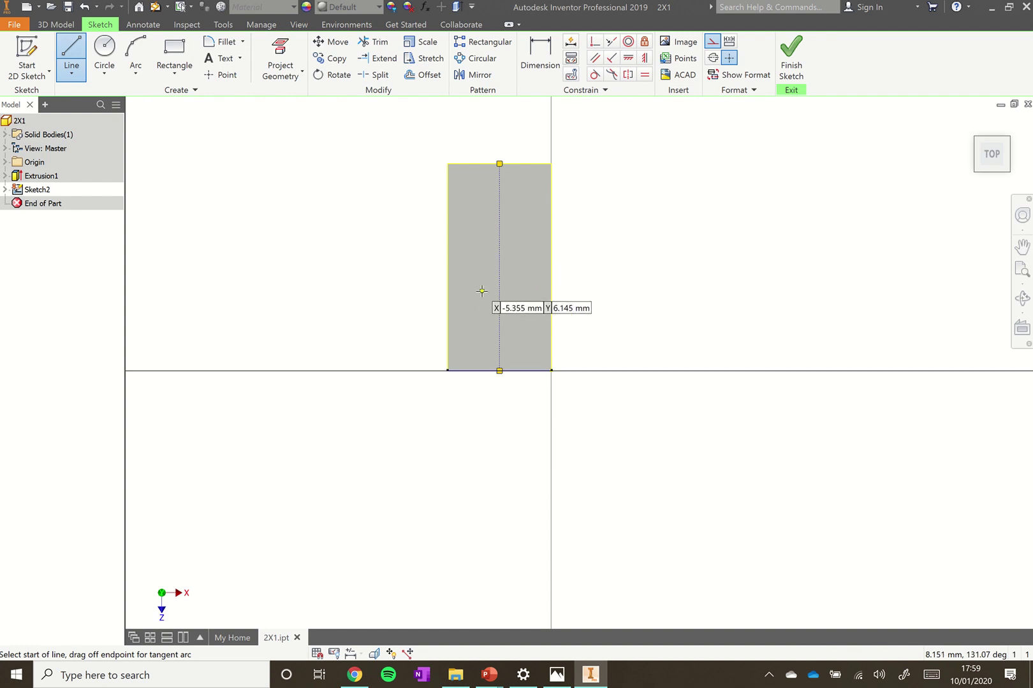
key("Escape")
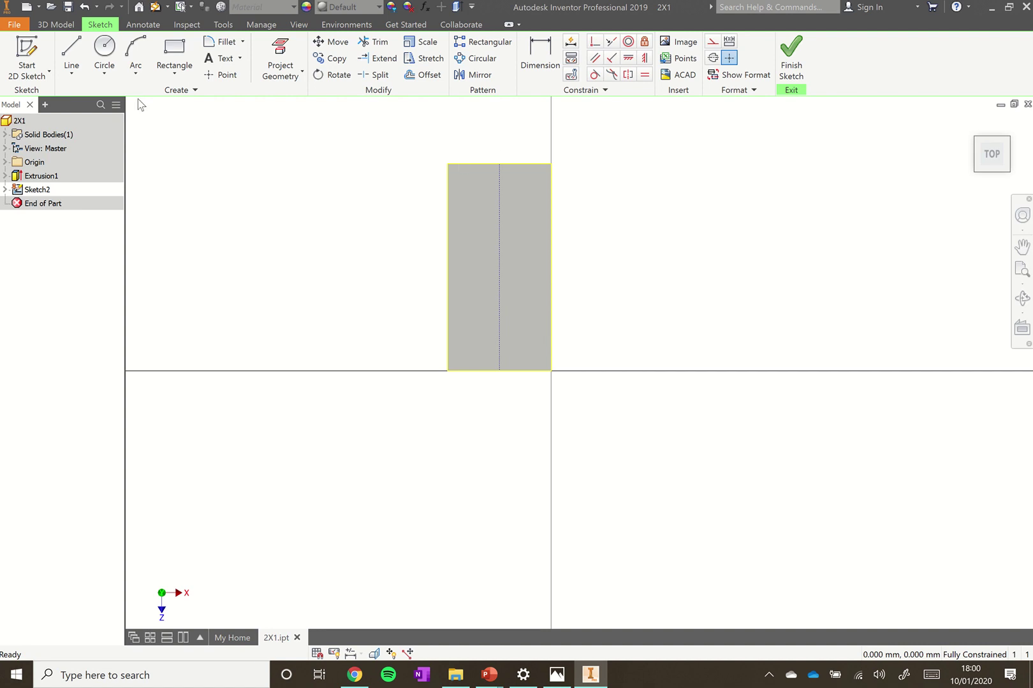
Sketch two circles centred on the construction line, about 4.1 mm across near the far end and about 5.5 mm near the origin end.
left_click(104, 49)
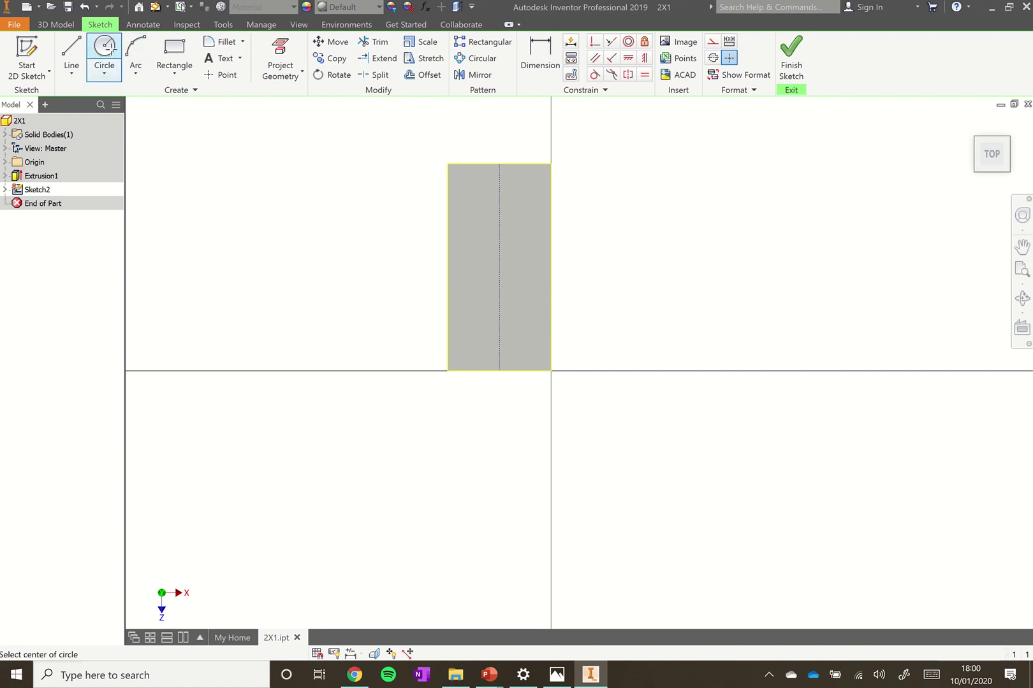
left_click(499, 207)
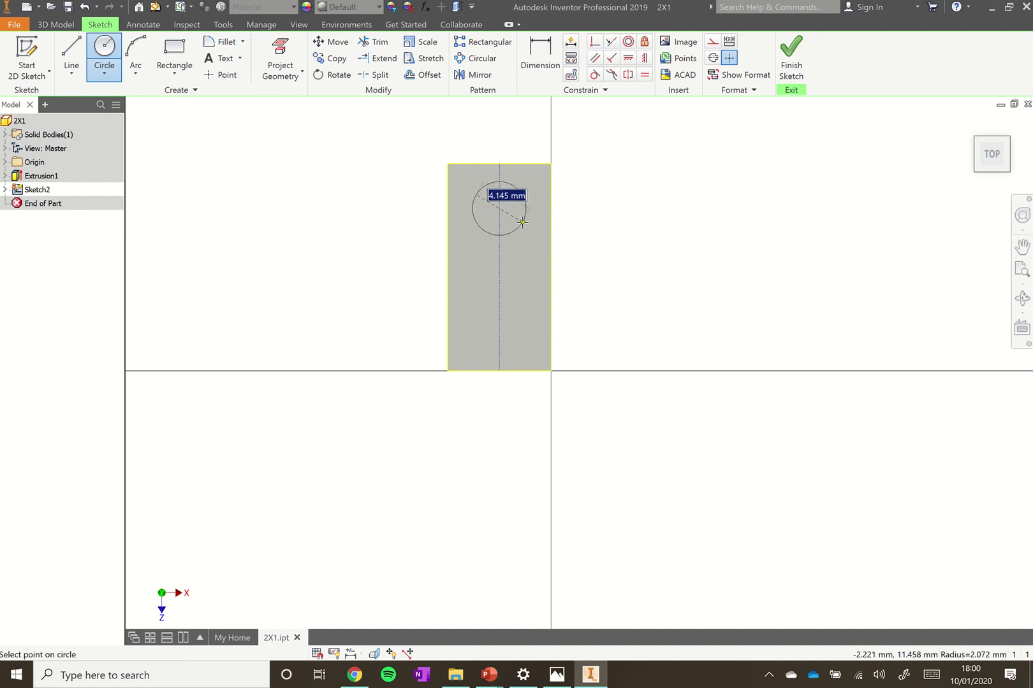
left_click(523, 223)
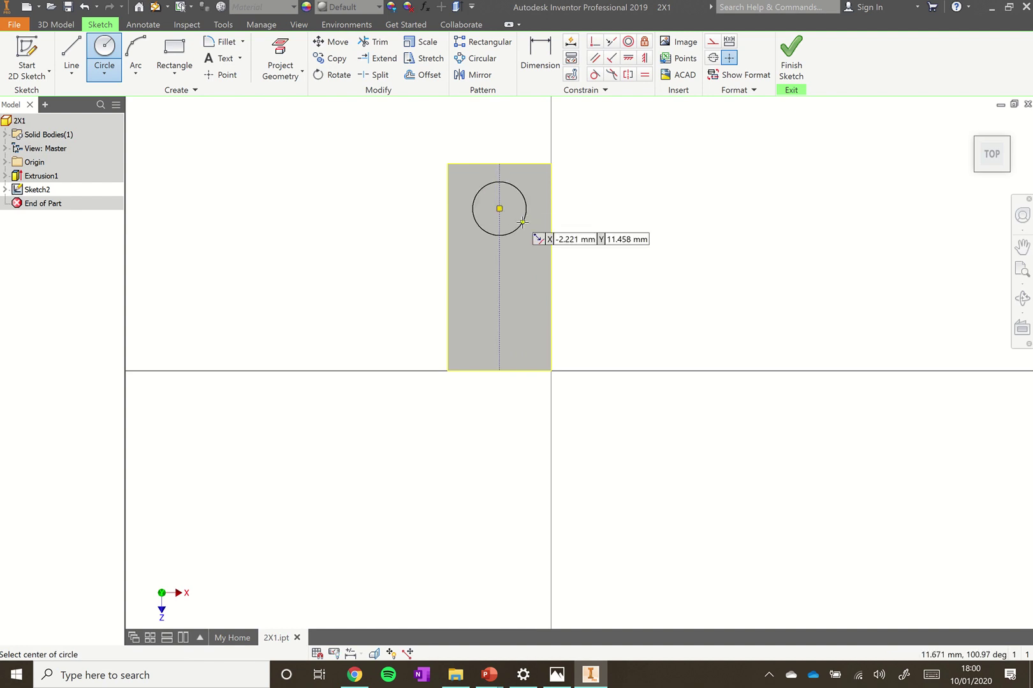
left_click(499, 327)
left_click(530, 347)
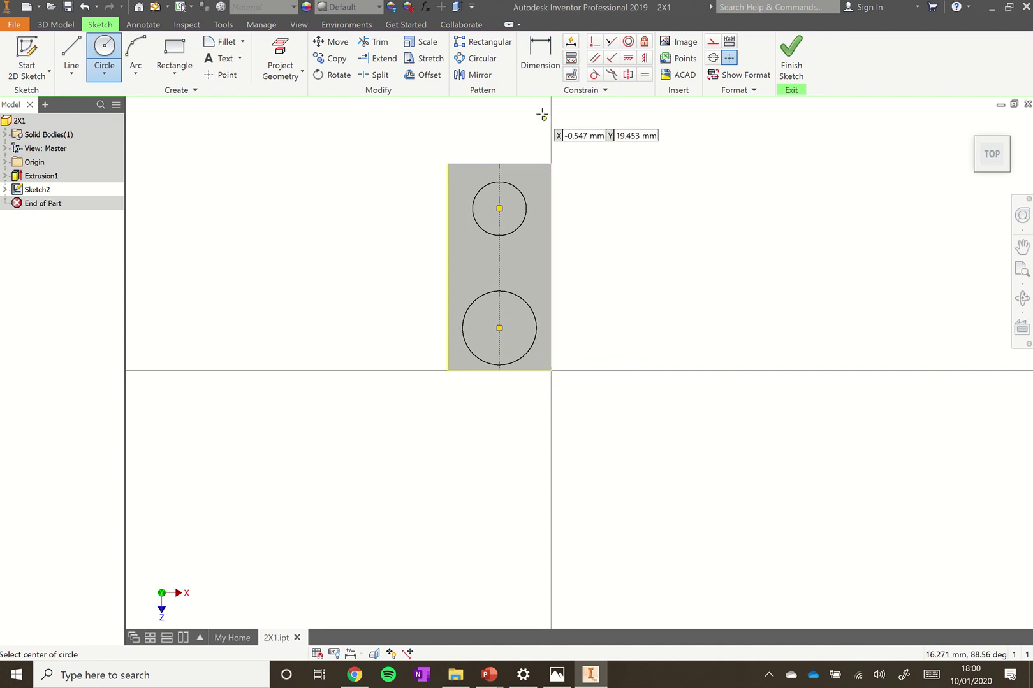
Dimension both circles to a diameter of 4 mm.
left_click(541, 57)
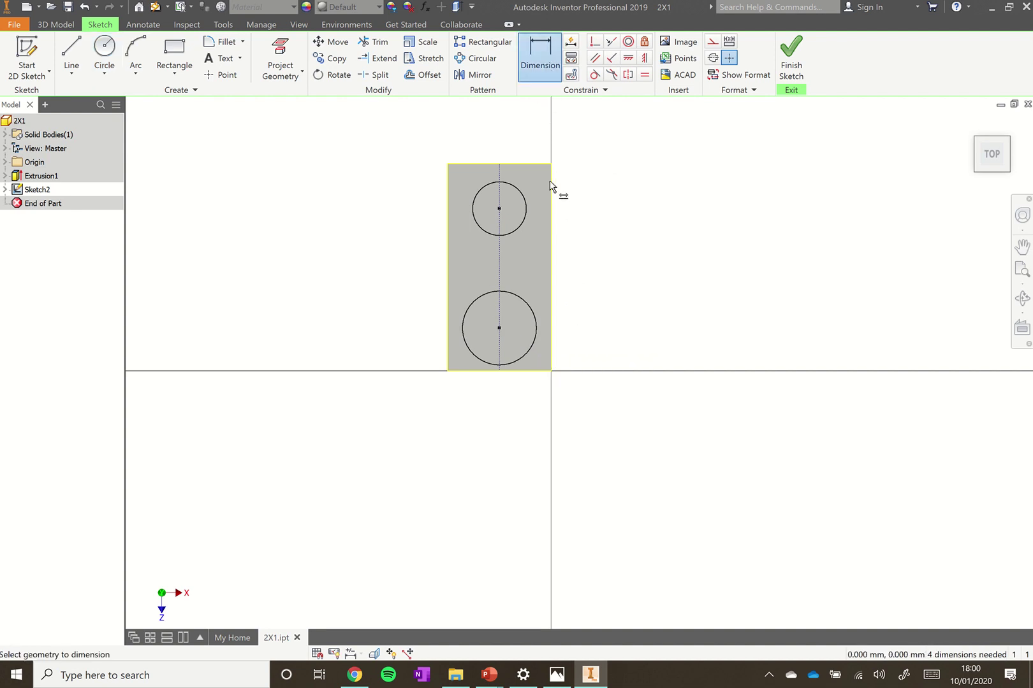
left_click(526, 218)
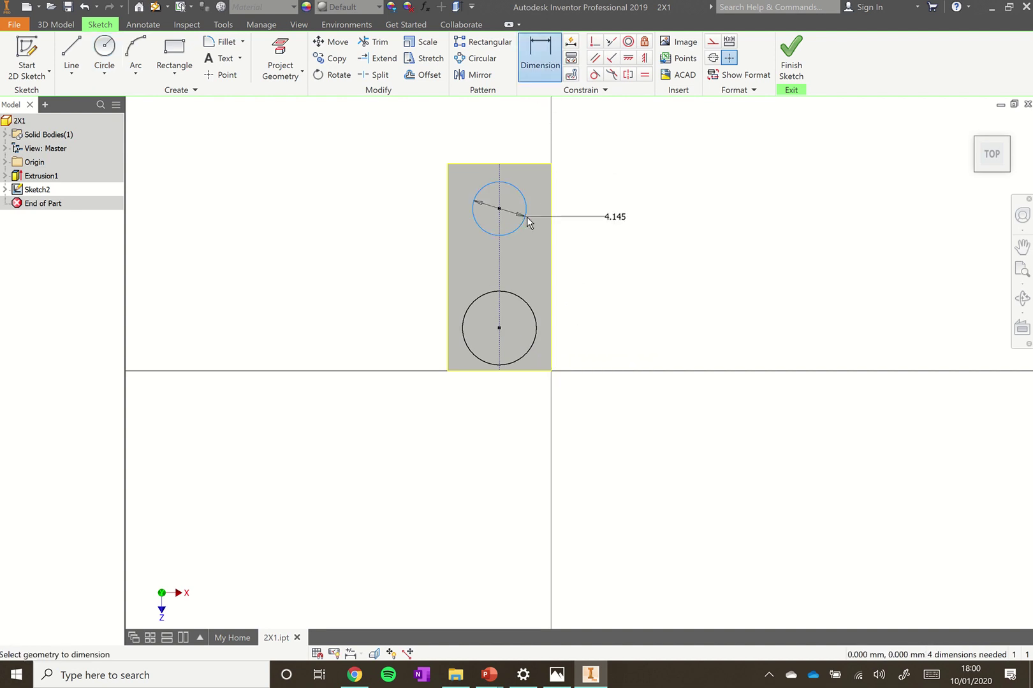
left_click(594, 222)
type("4")
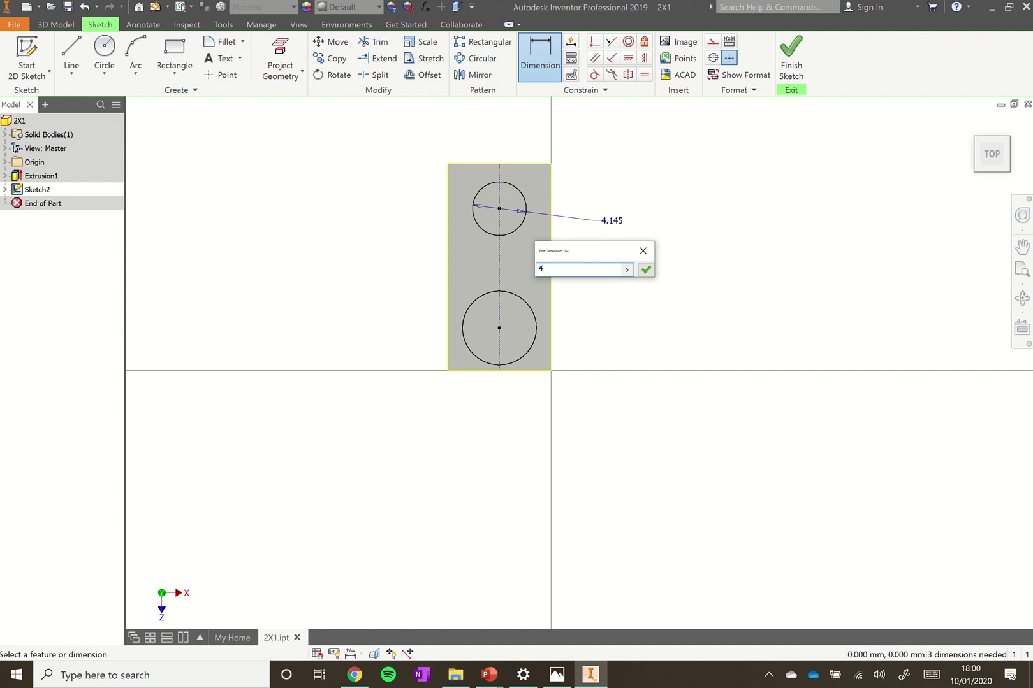
left_click(647, 270)
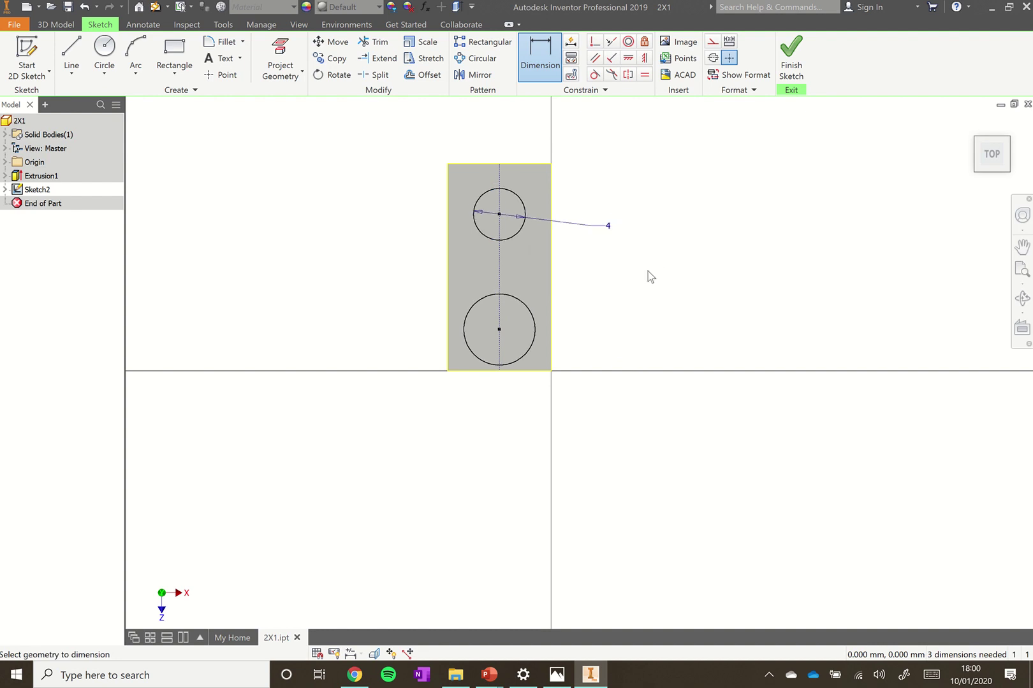
left_click(535, 319)
left_click(599, 300)
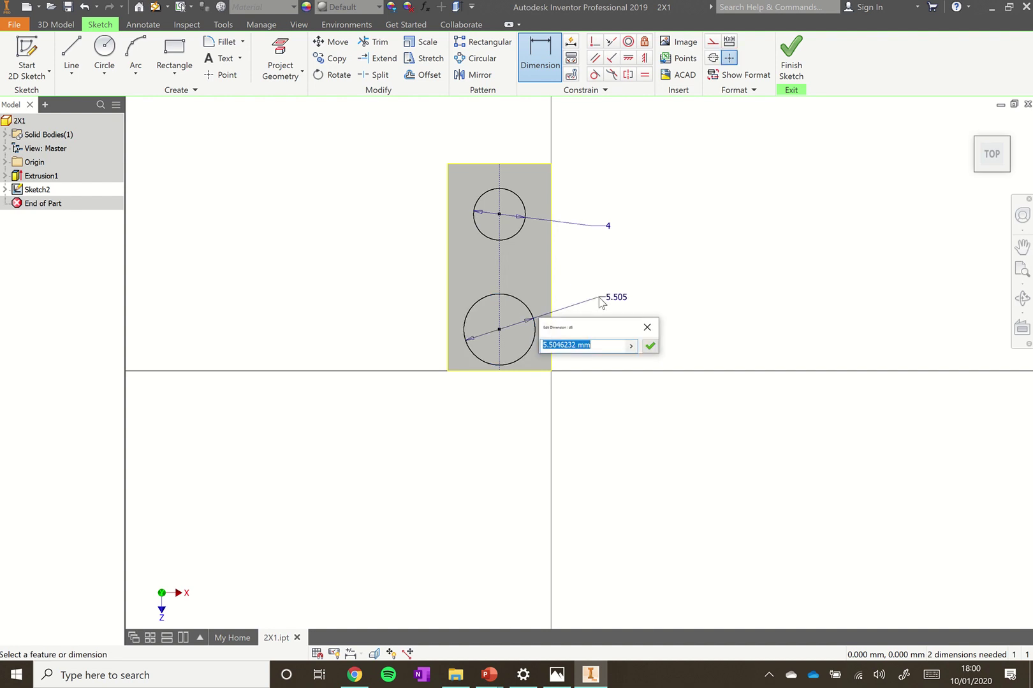
type("4")
key("Return")
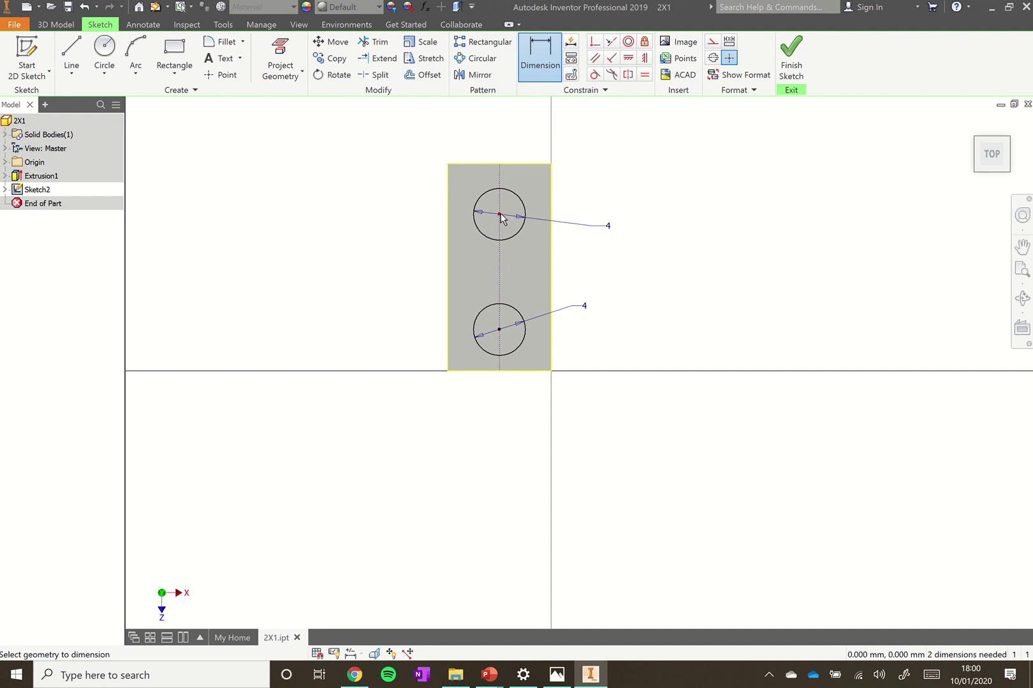
Dimension each circle's centre 4 mm from its nearest short edge, and finish the sketch.
left_click(502, 165)
left_click(500, 214)
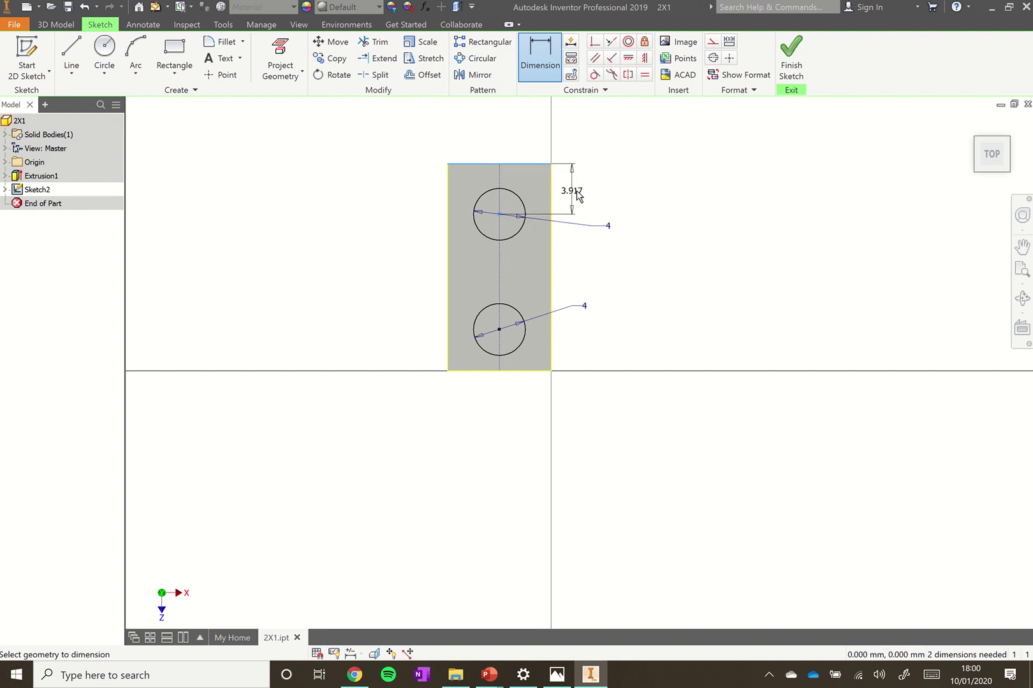
left_click(578, 197)
type("4")
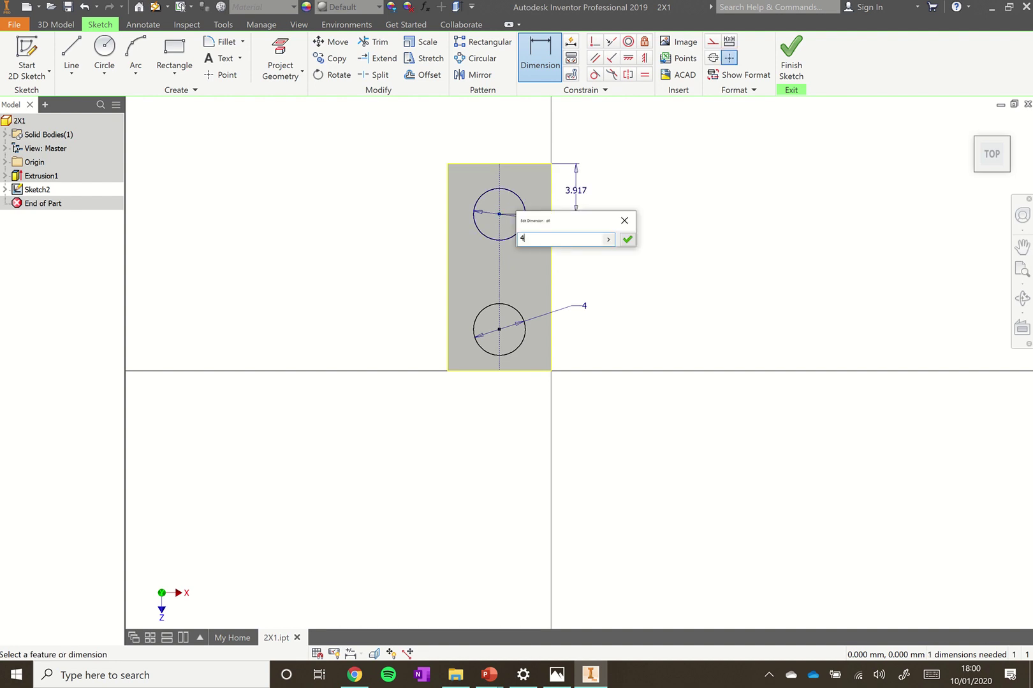
key("Return")
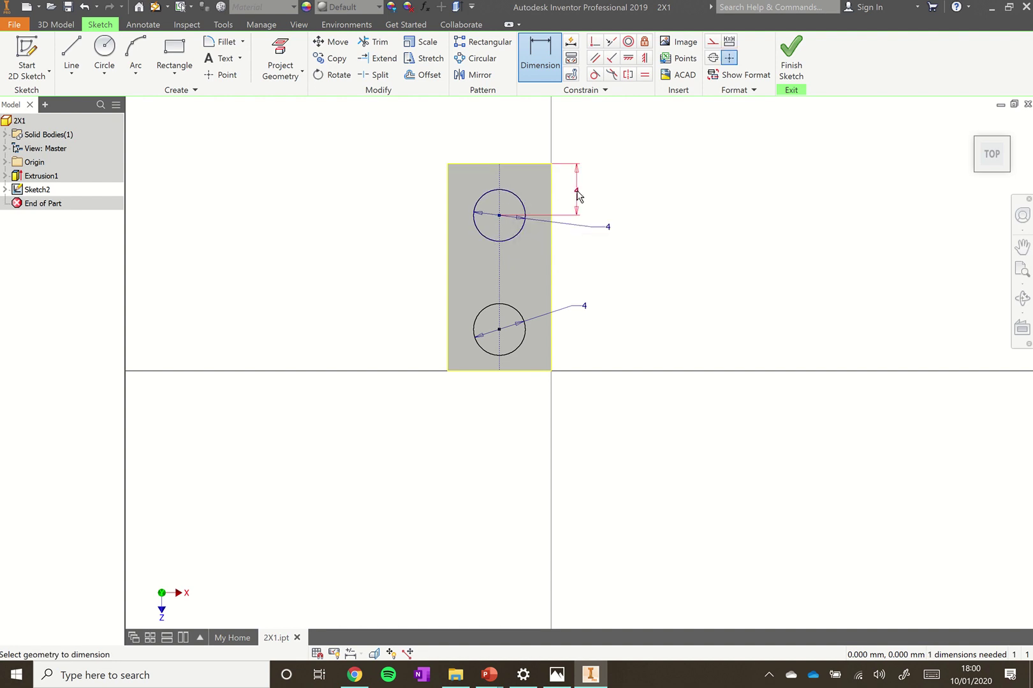
left_click(537, 370)
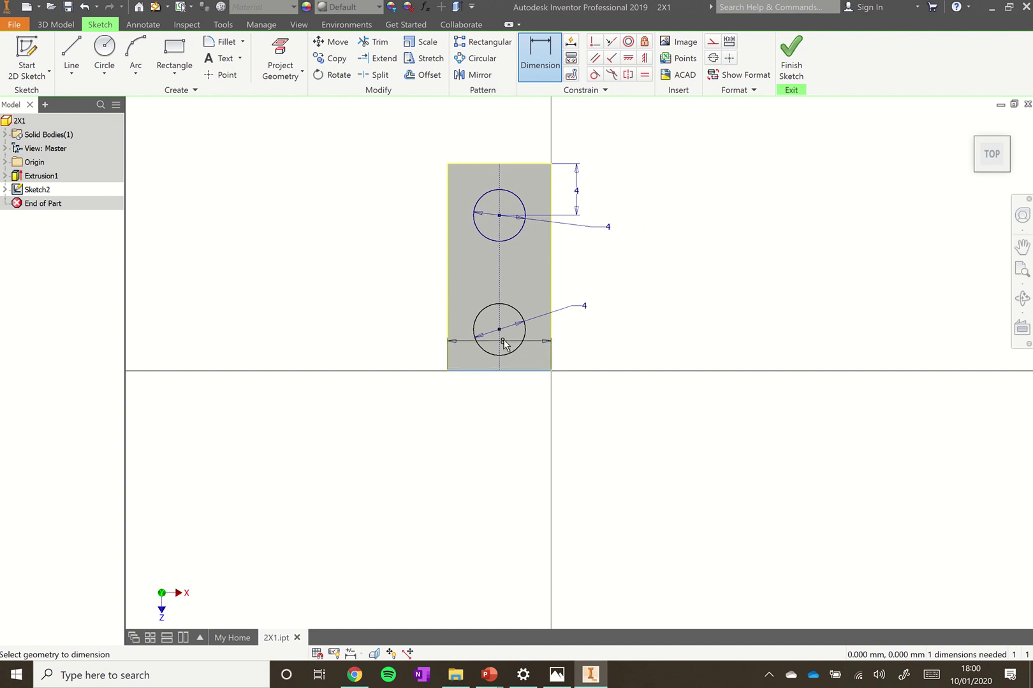
left_click(499, 330)
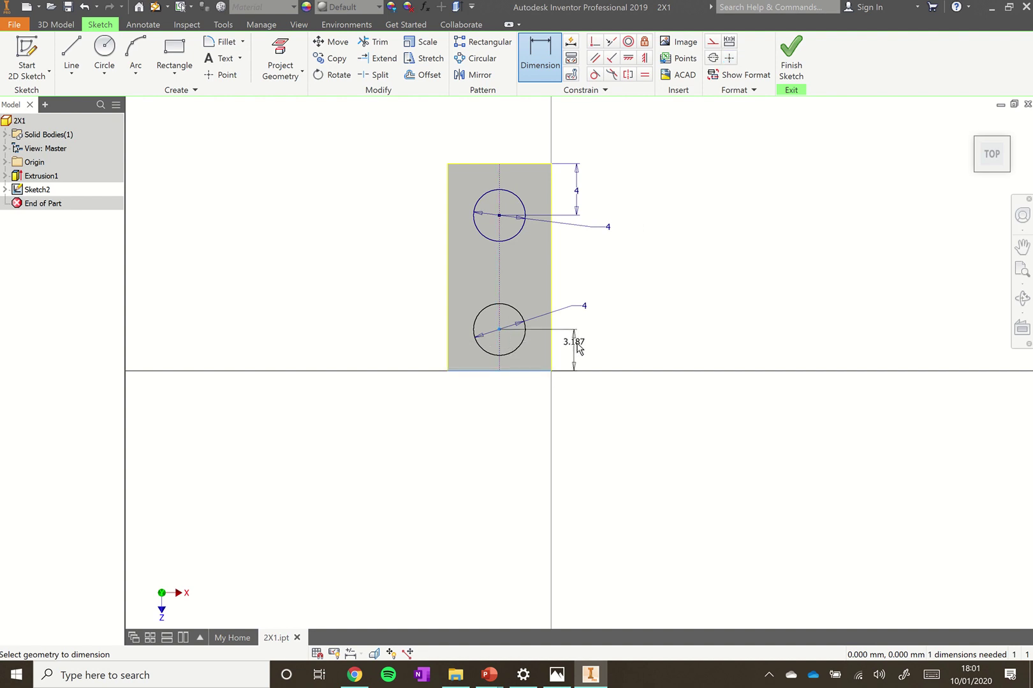
left_click(578, 348)
type("4")
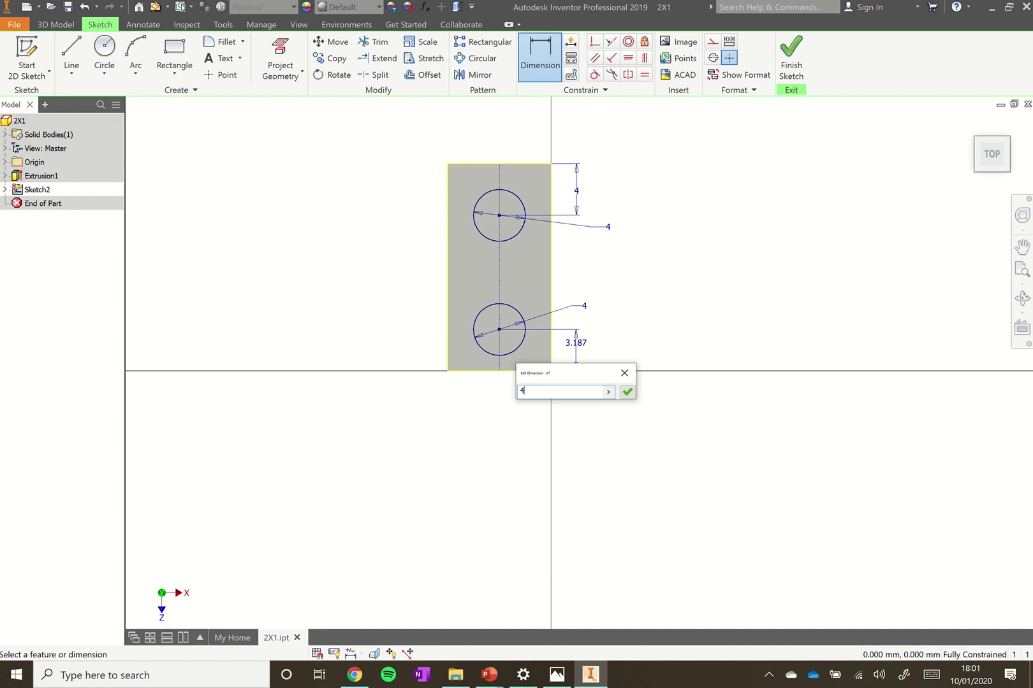
key("Return")
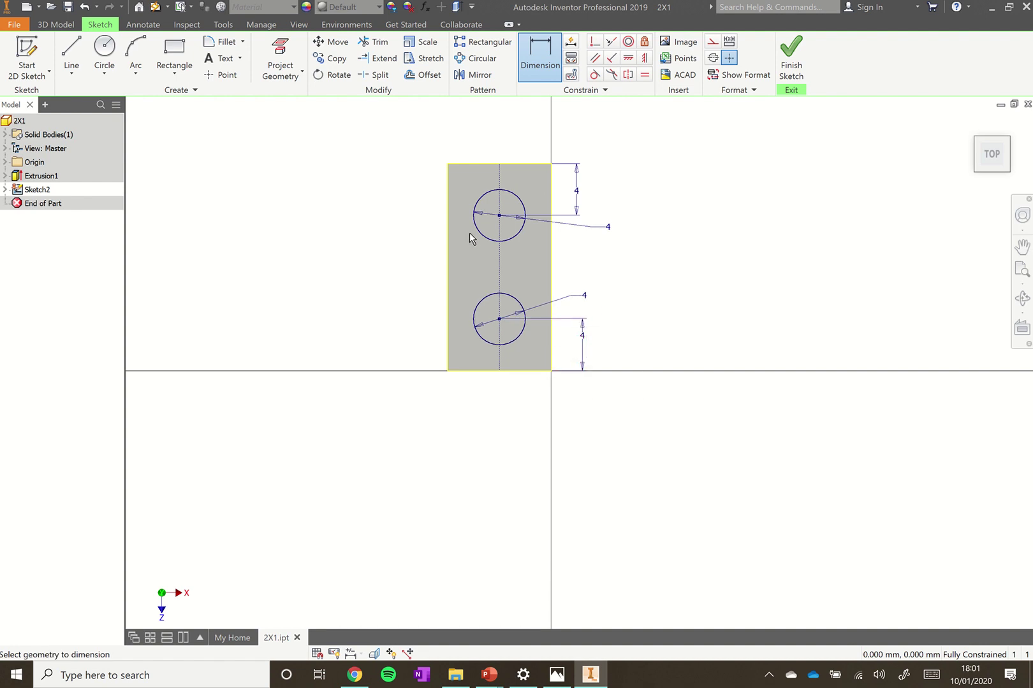
left_click(791, 60)
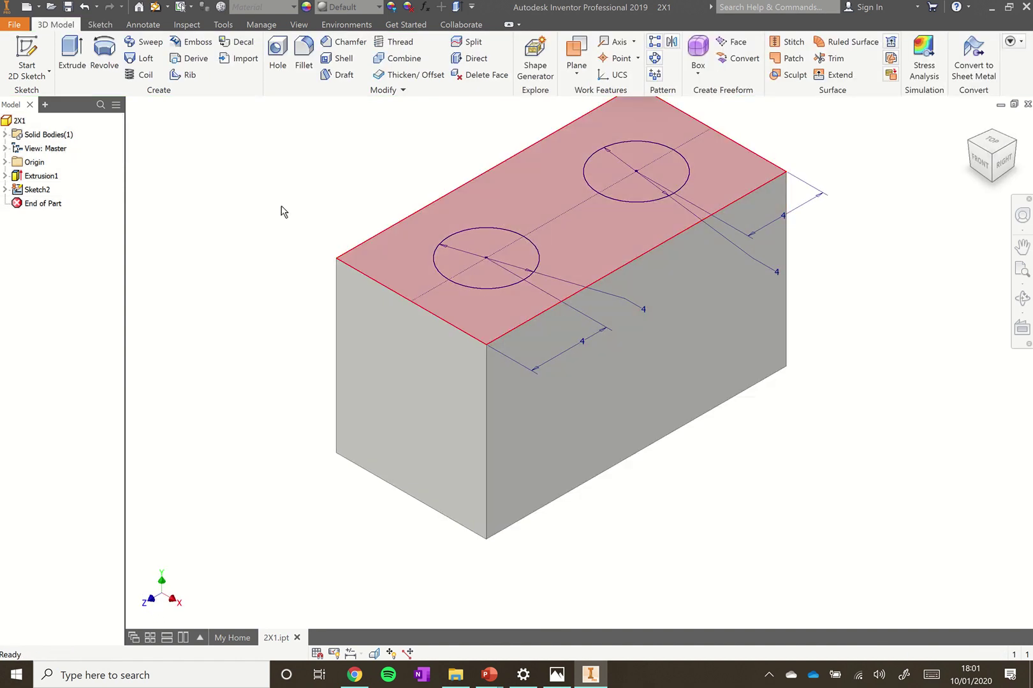
Extrude both circles 1.7 mm upward from the top face to form the two studs.
left_click(78, 55)
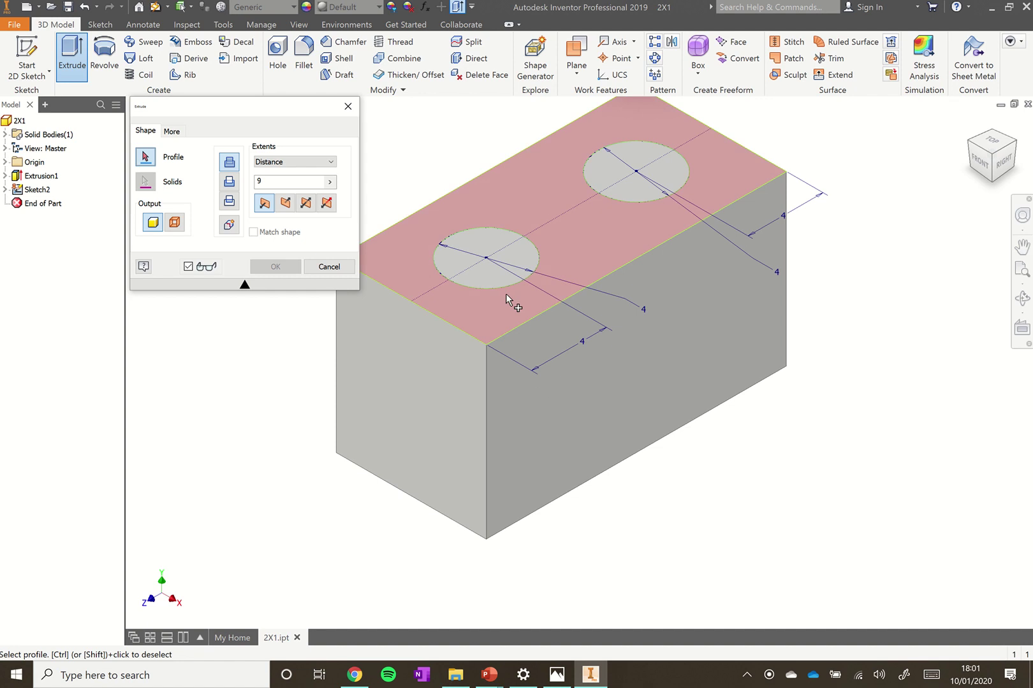
left_click(497, 273)
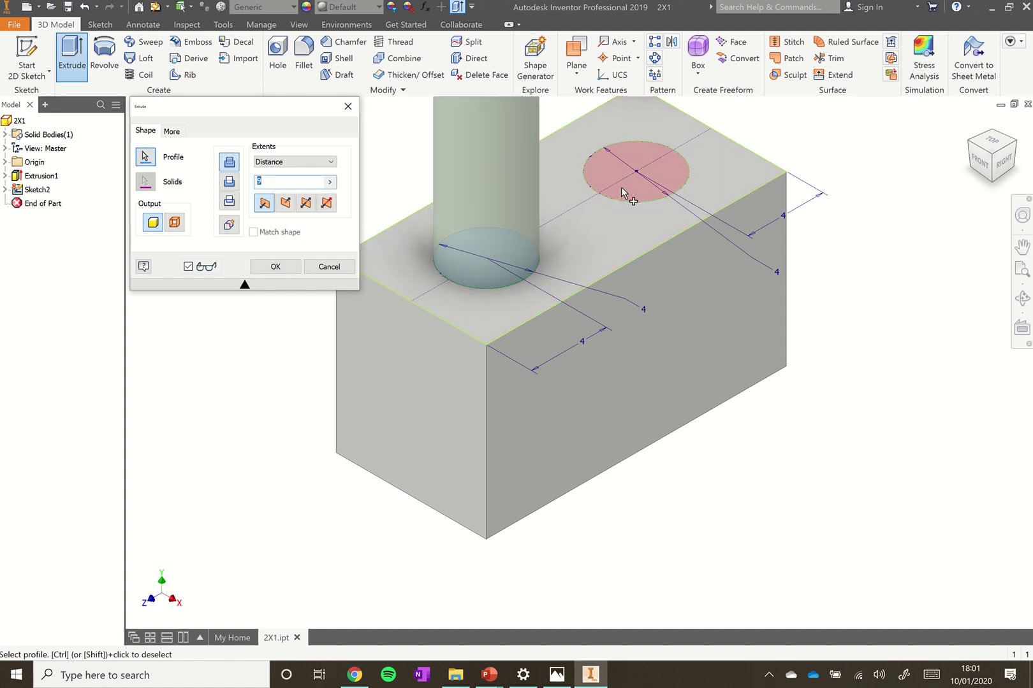
left_click(622, 191)
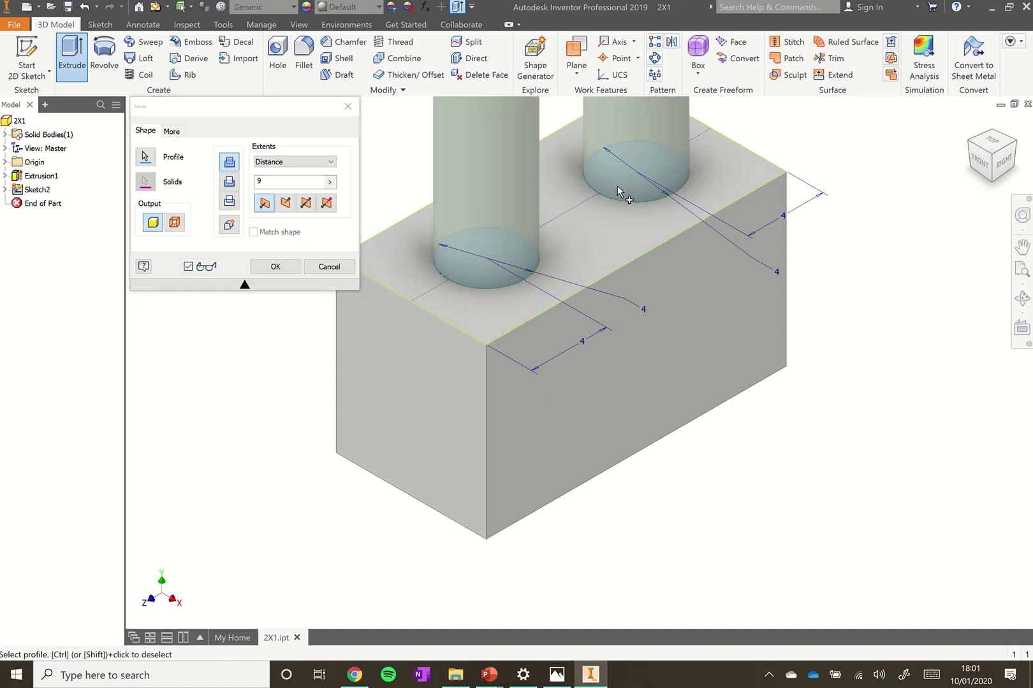
double_click(287, 182)
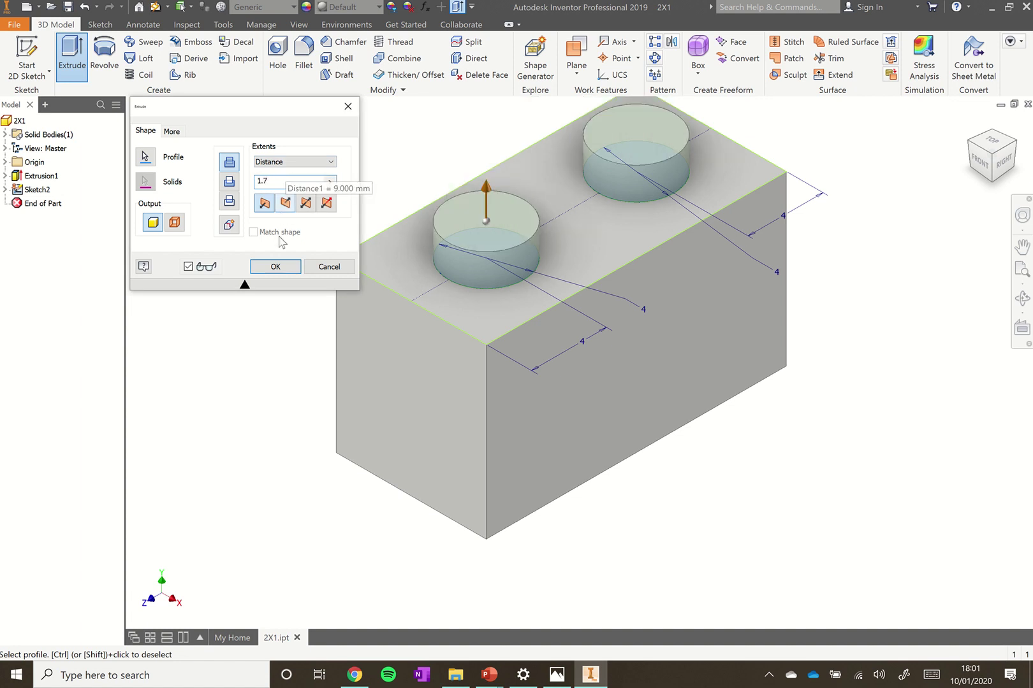
left_click(274, 266)
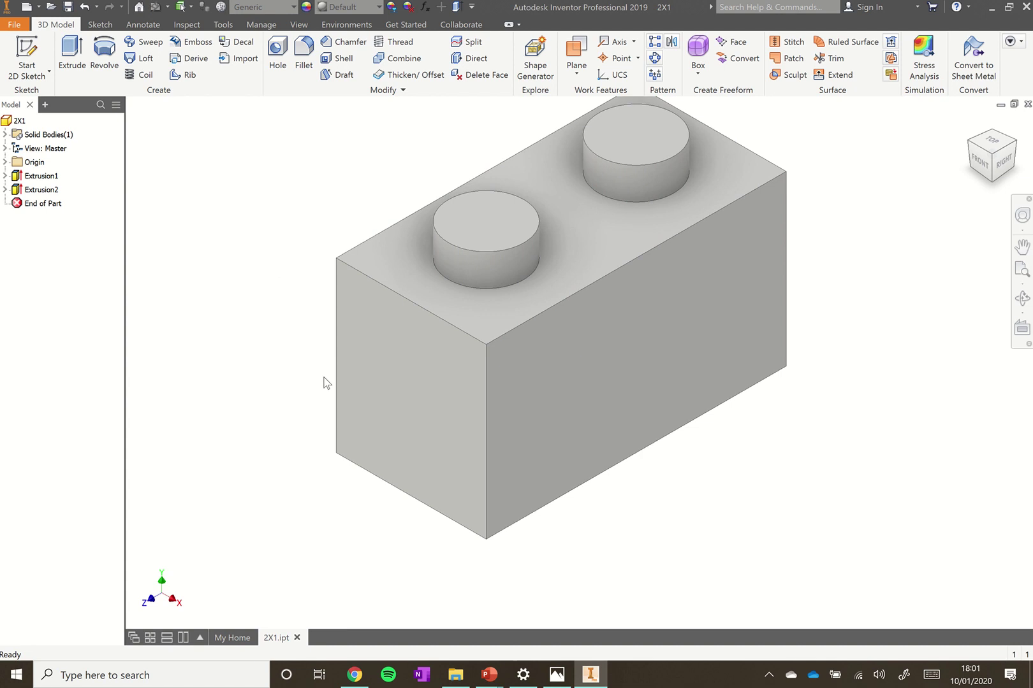
key("F2")
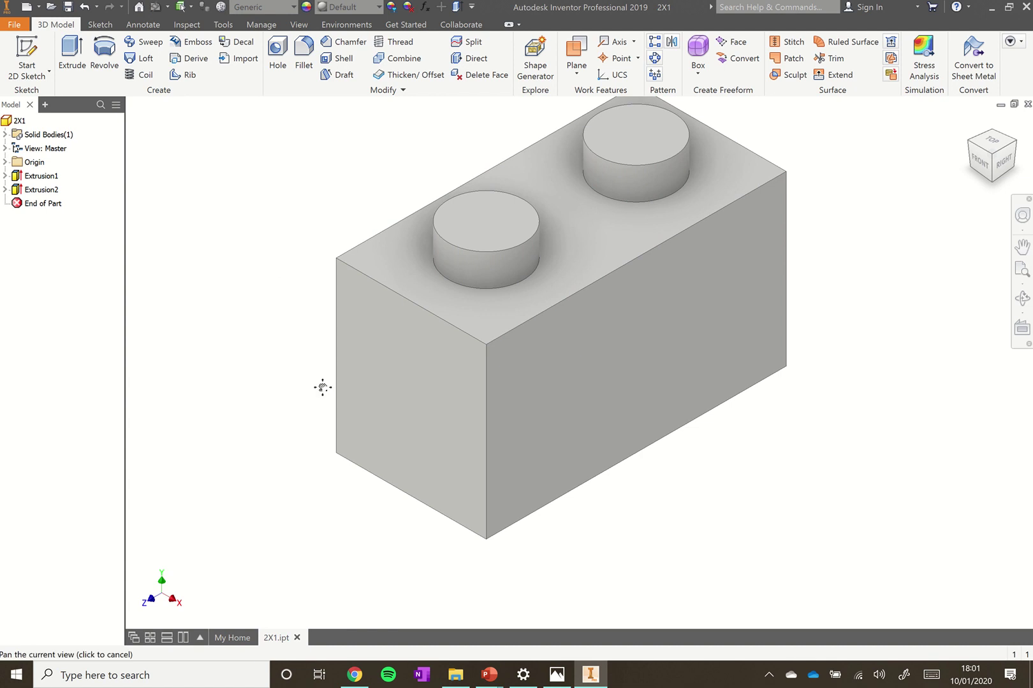
Shell the brick with a 0.8 mm wall thickness, removing its bottom face.
left_click_drag(323, 387, 321, 348)
middle_click_drag(320, 348, 367, 327, "shift")
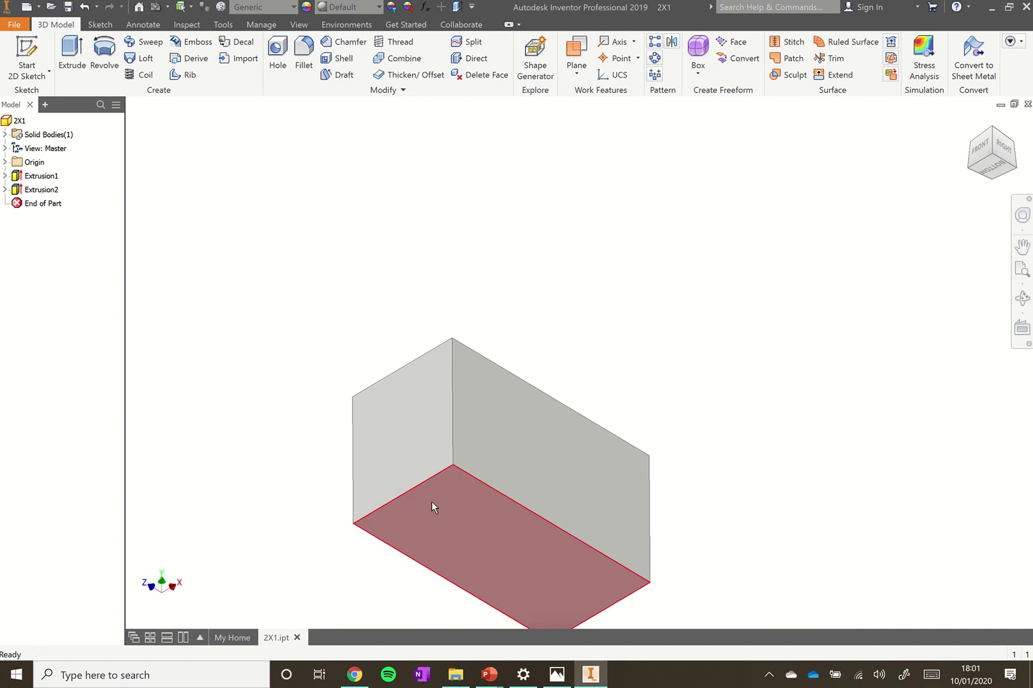
left_click(992, 157)
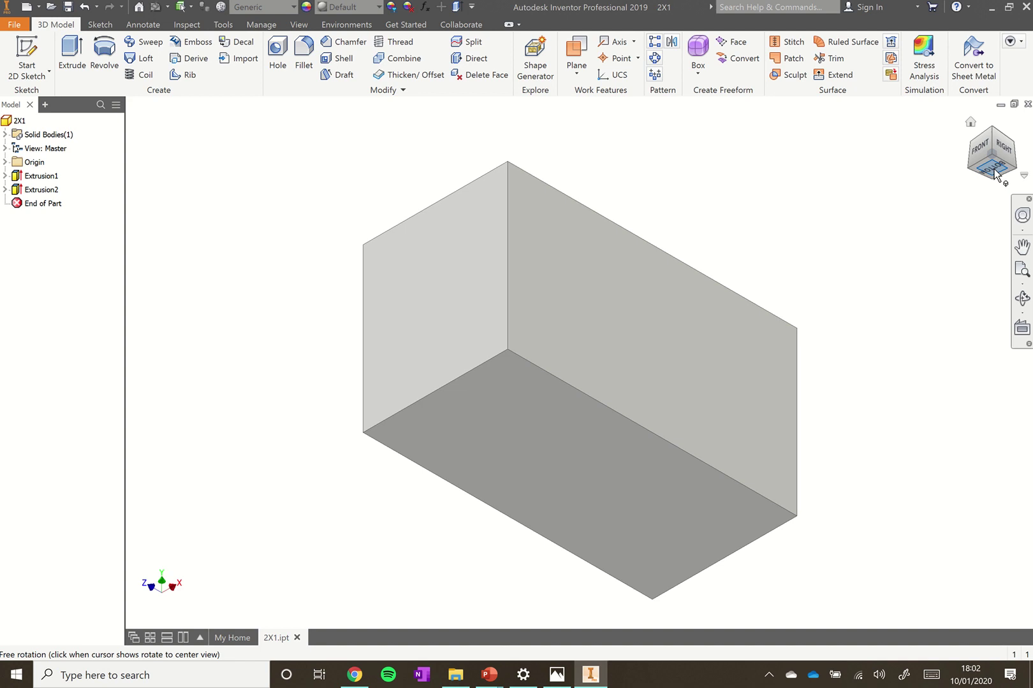
left_click(339, 63)
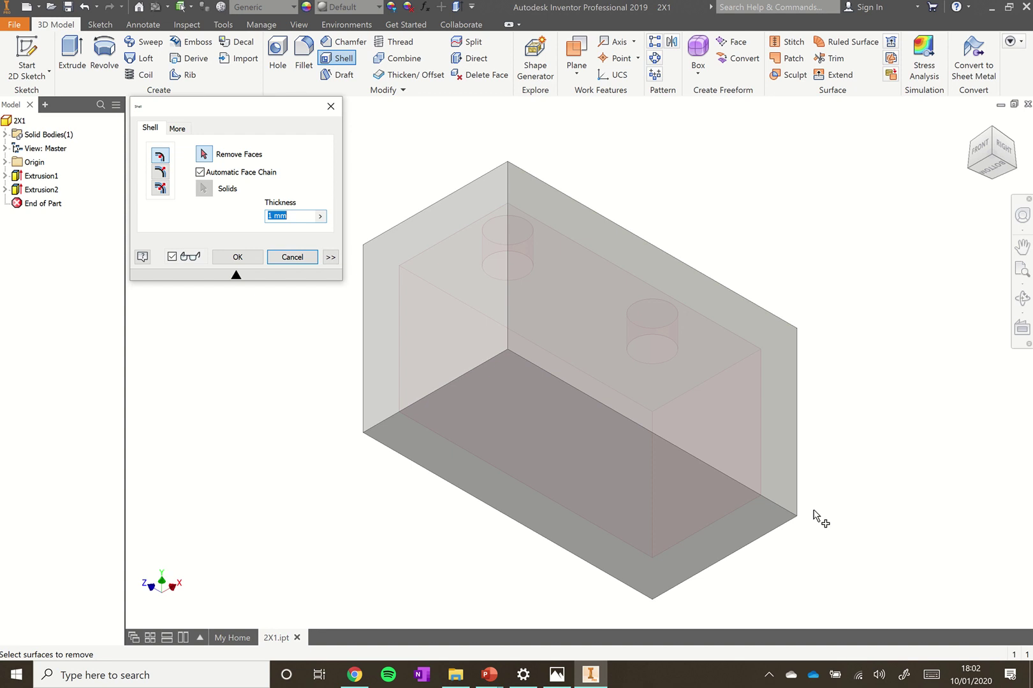
left_click(600, 506)
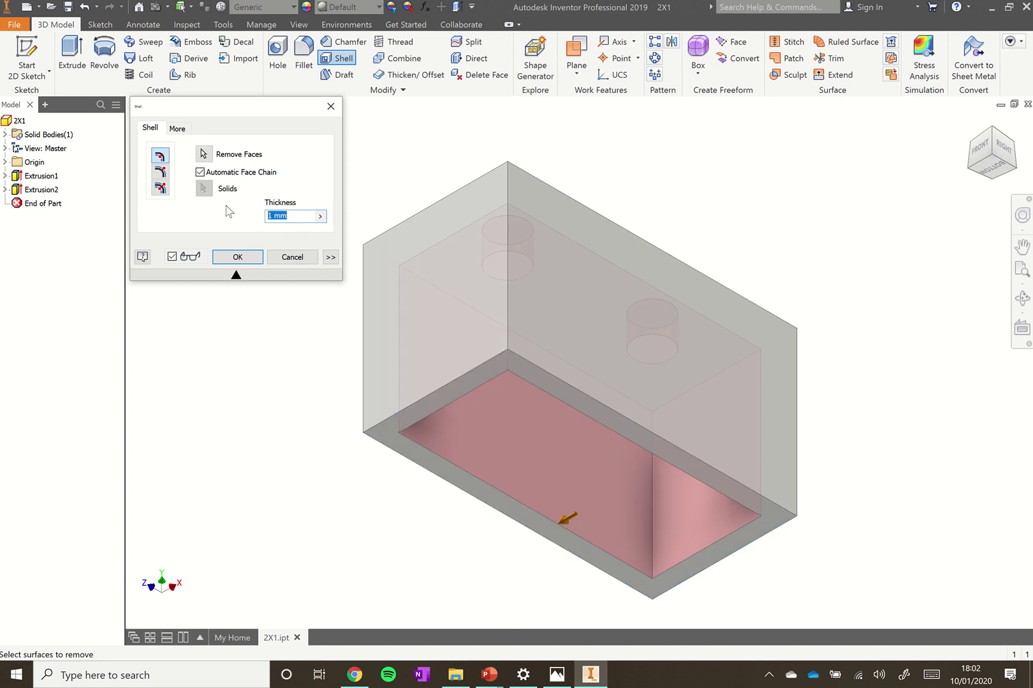
type("0.8")
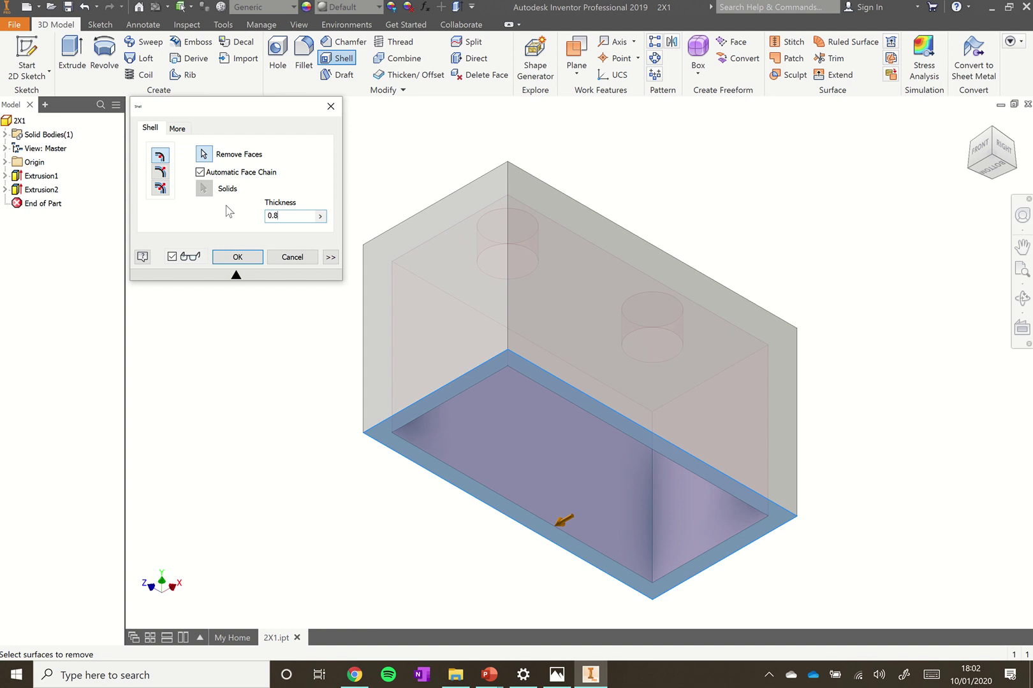
left_click(232, 255)
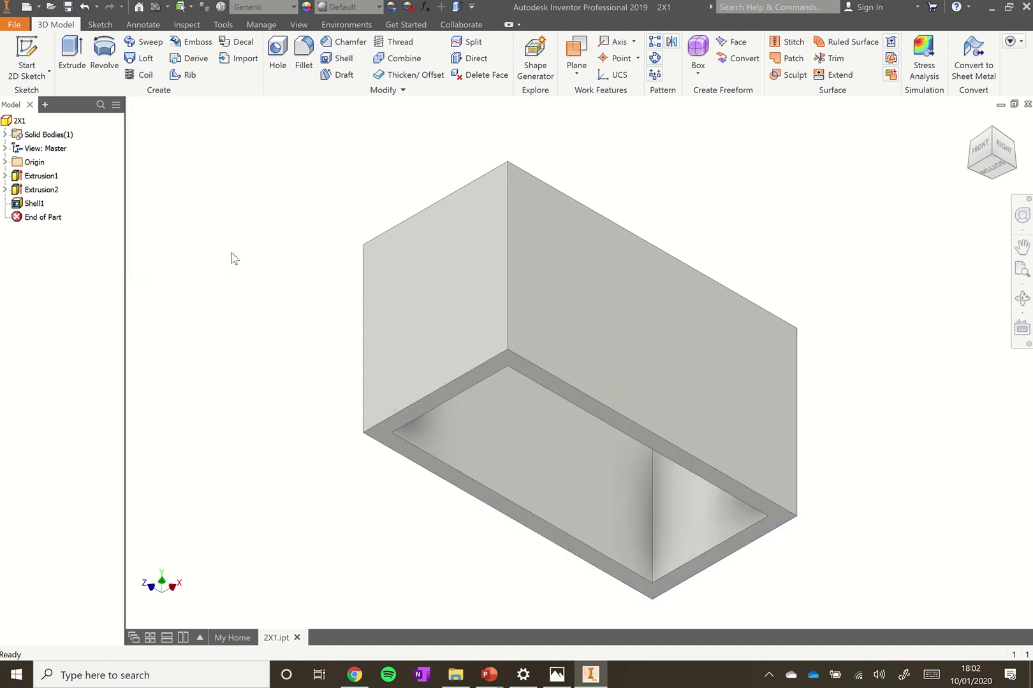
Start a sketch on the inner face at the base of the hollow and project that face's outline and two stud circles.
left_click_drag(988, 171, 1000, 175)
left_click(999, 174)
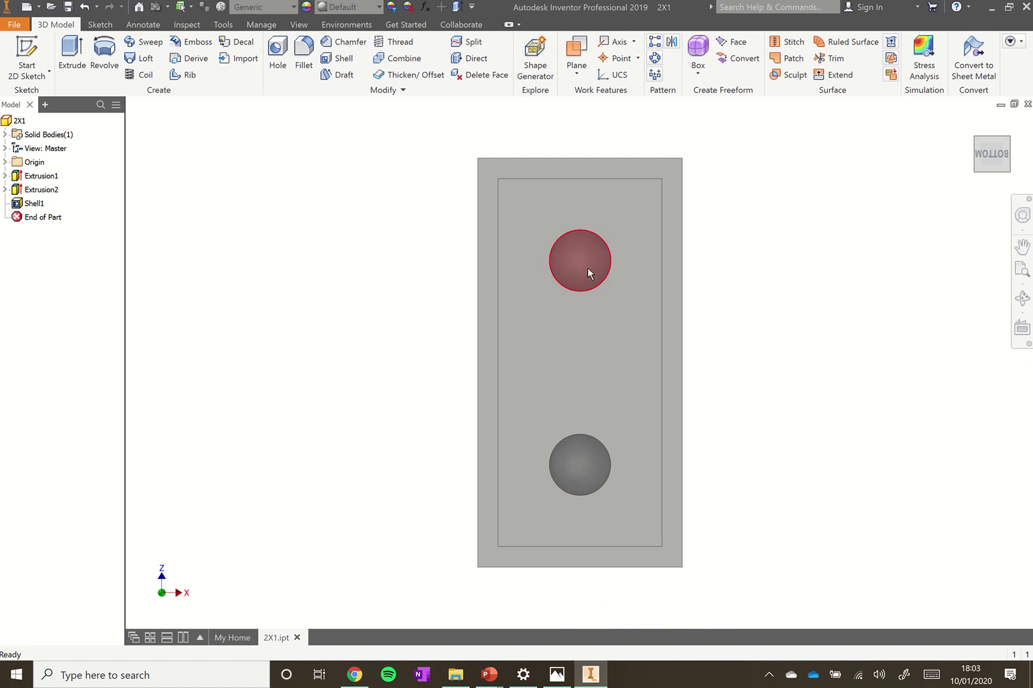
key("F5")
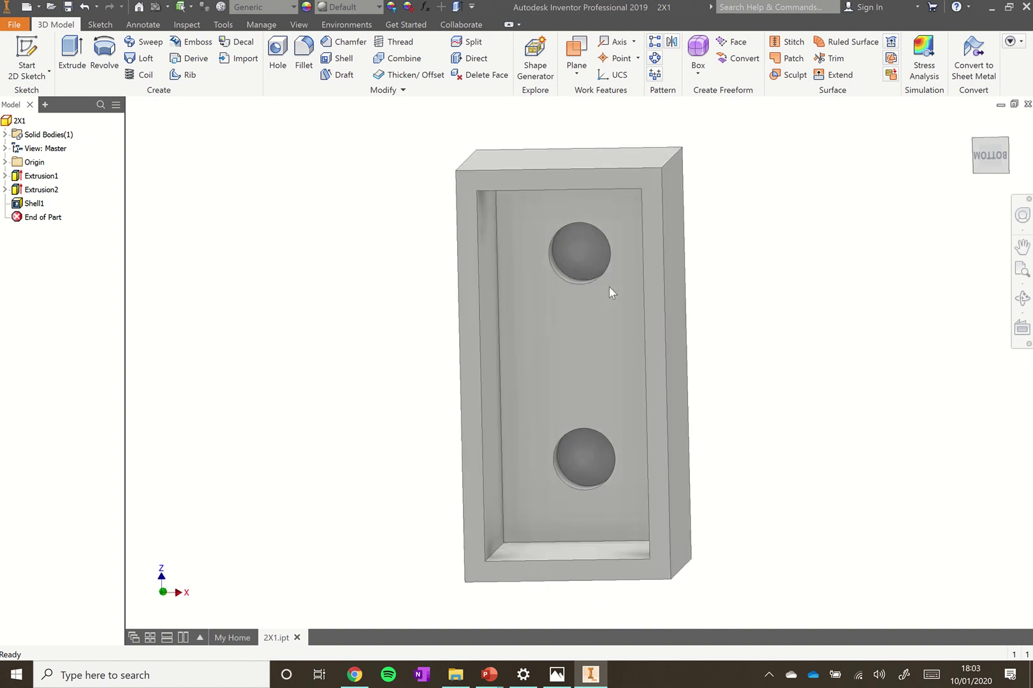
key("F5")
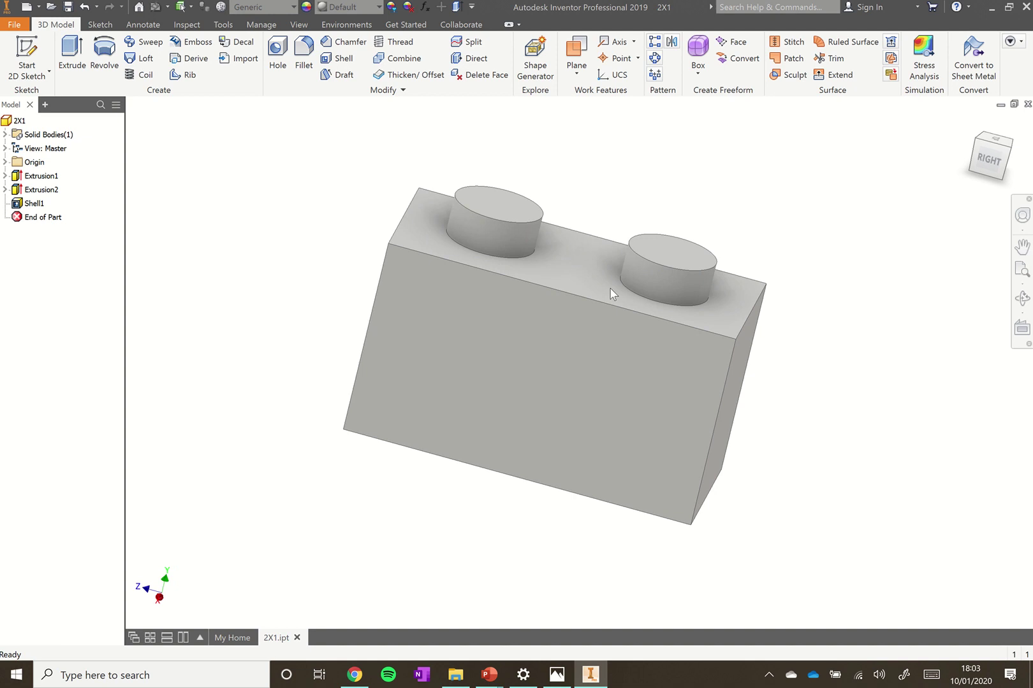
key("F5")
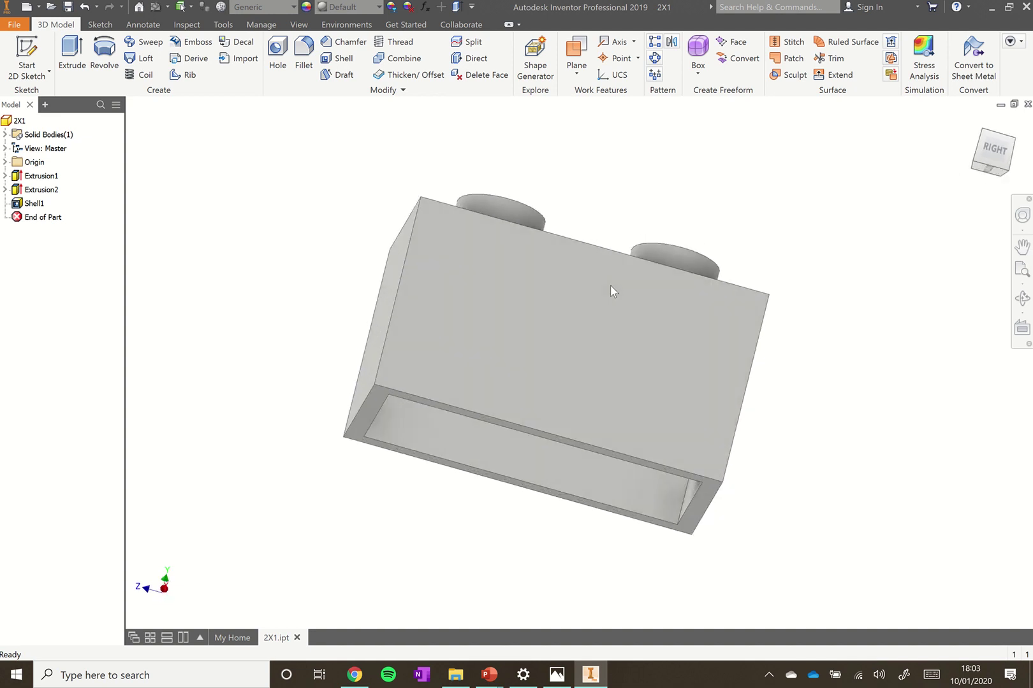
key("F5")
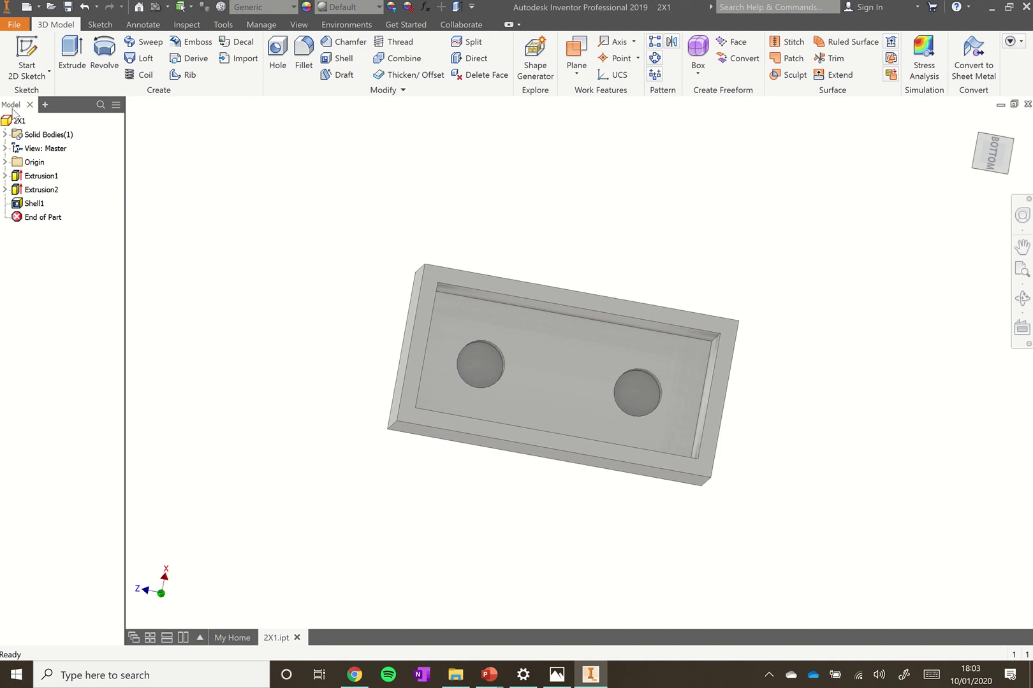
left_click(27, 56)
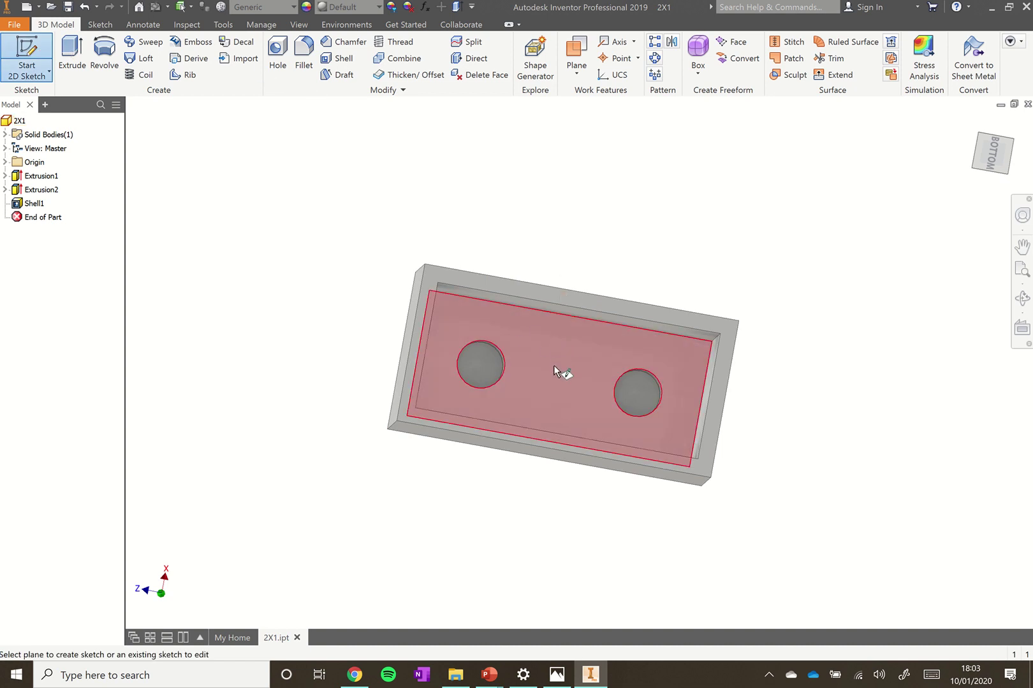
left_click(574, 385)
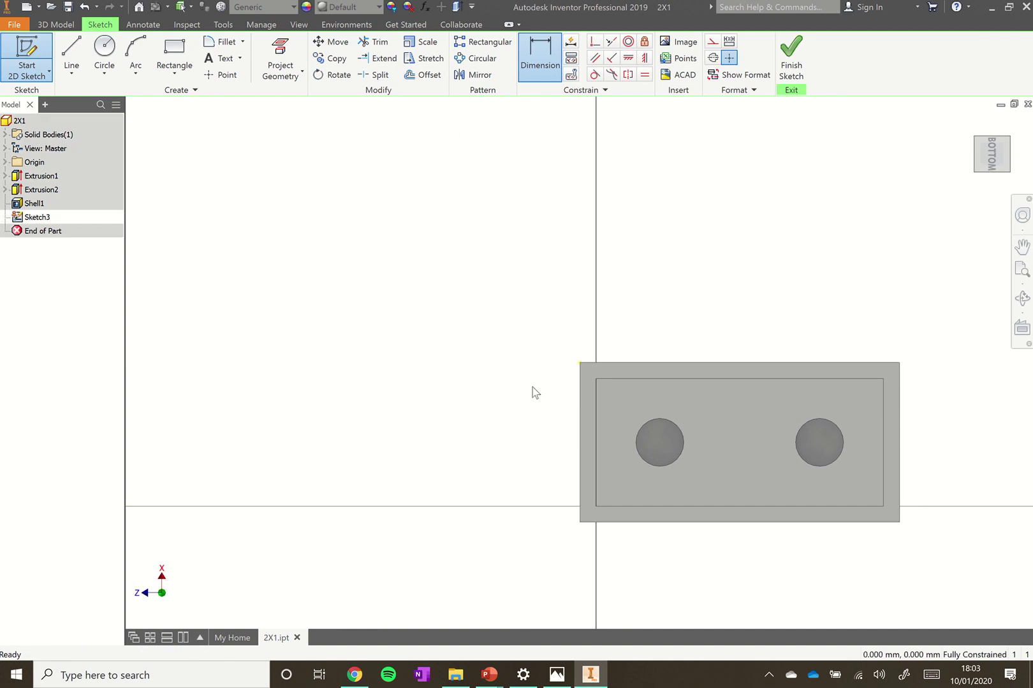
scroll(683, 428, "up", 3)
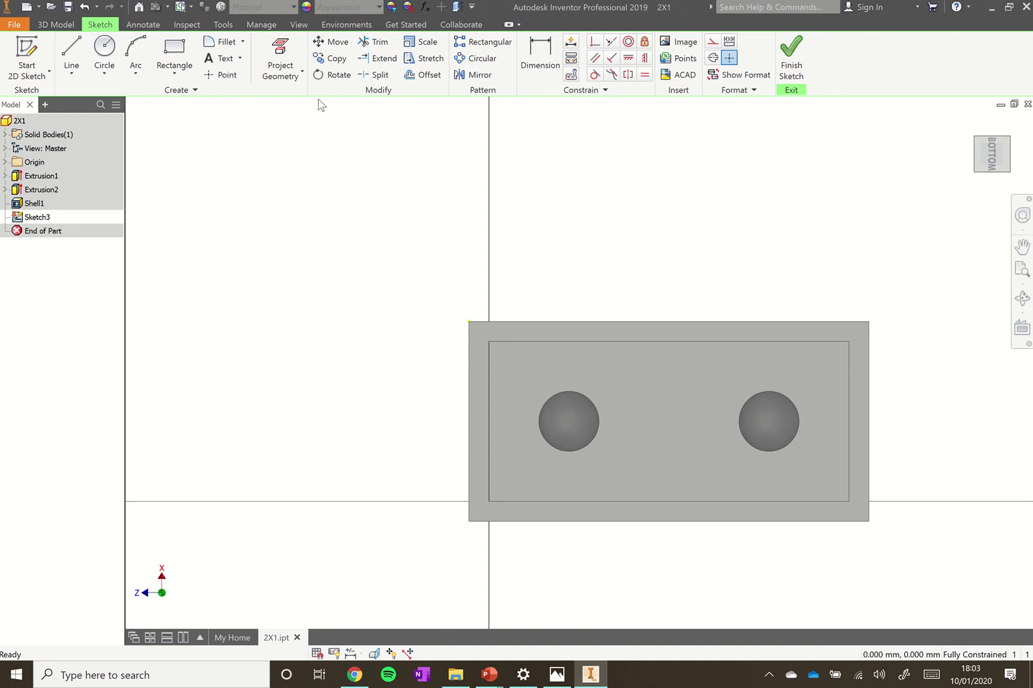
left_click(285, 62)
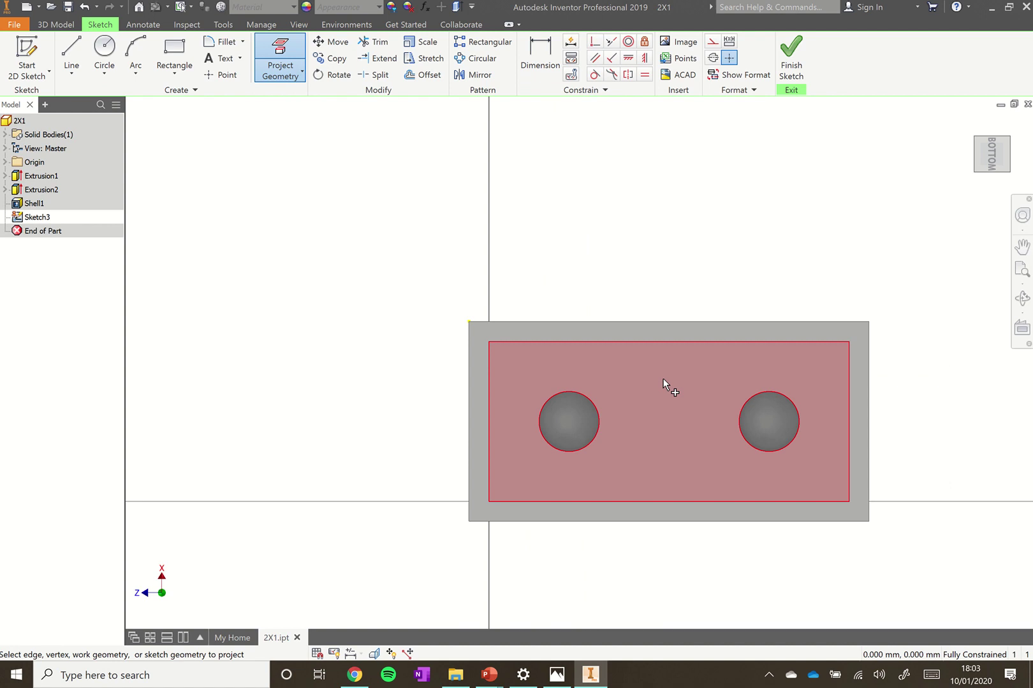
mouse_move(684, 400)
left_click(664, 384)
Draw two construction lines, one joining the centres of the projected stud circles and one joining the midpoints of the long inner edges.
left_click(73, 56)
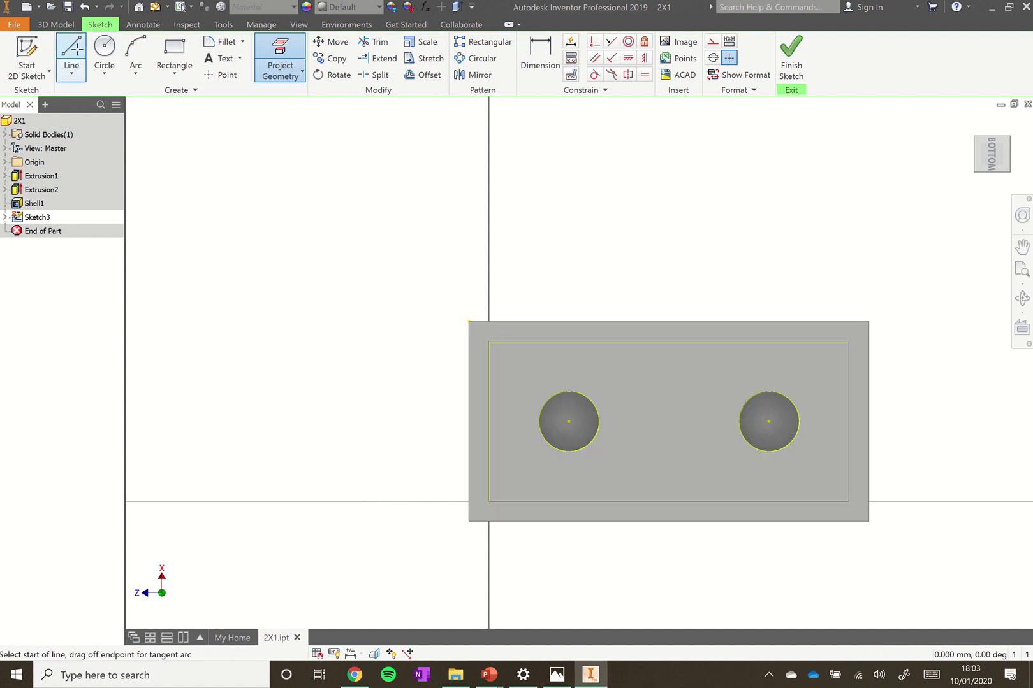
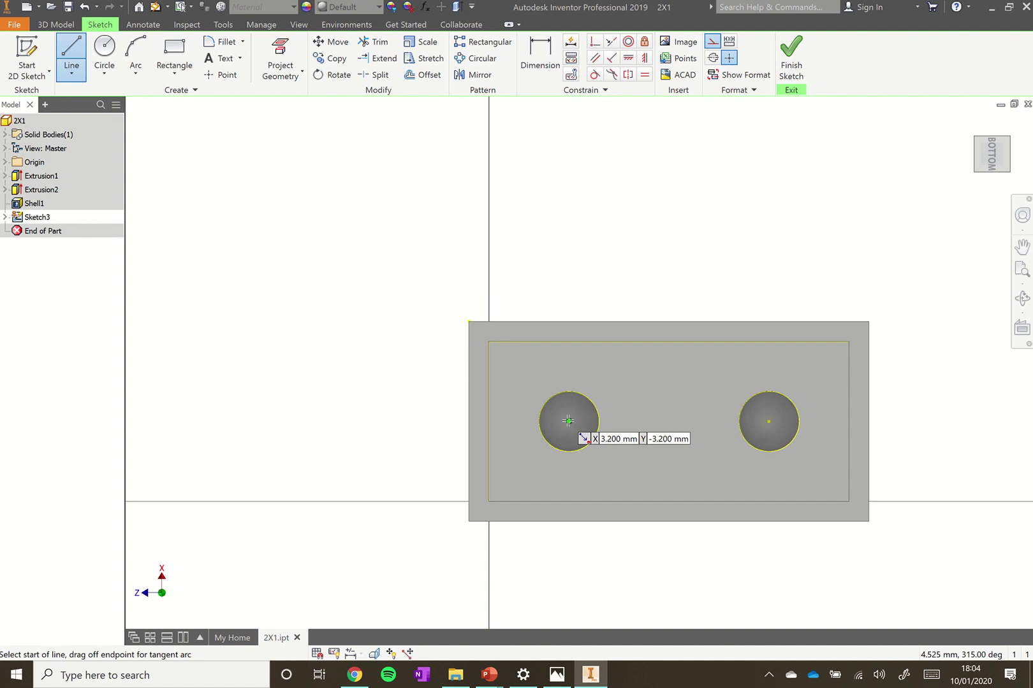
left_click(568, 422)
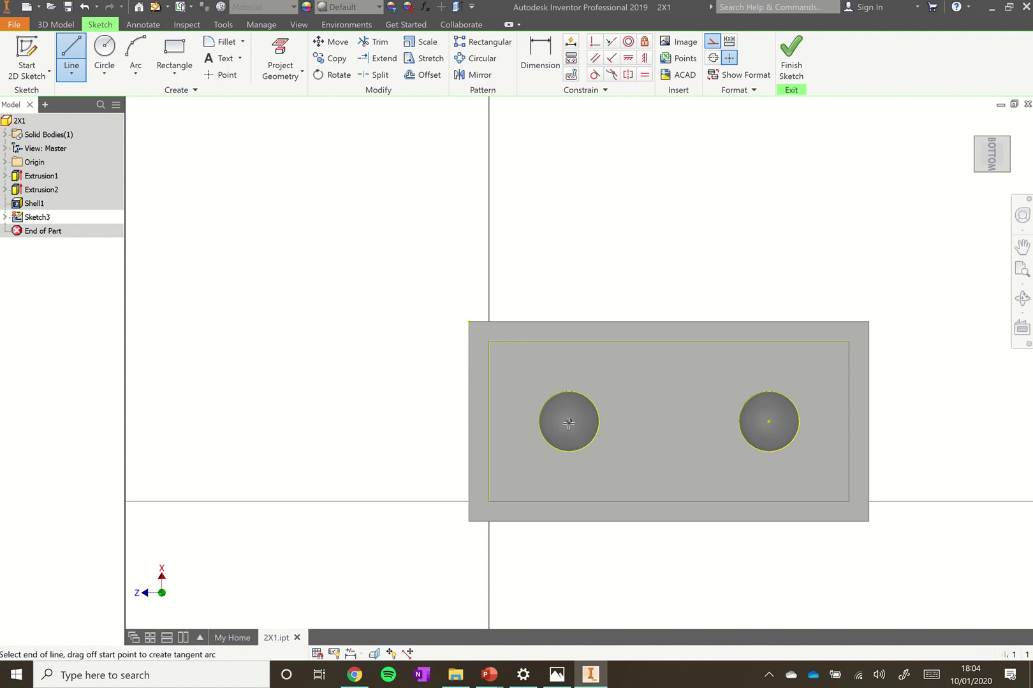
left_click(769, 422)
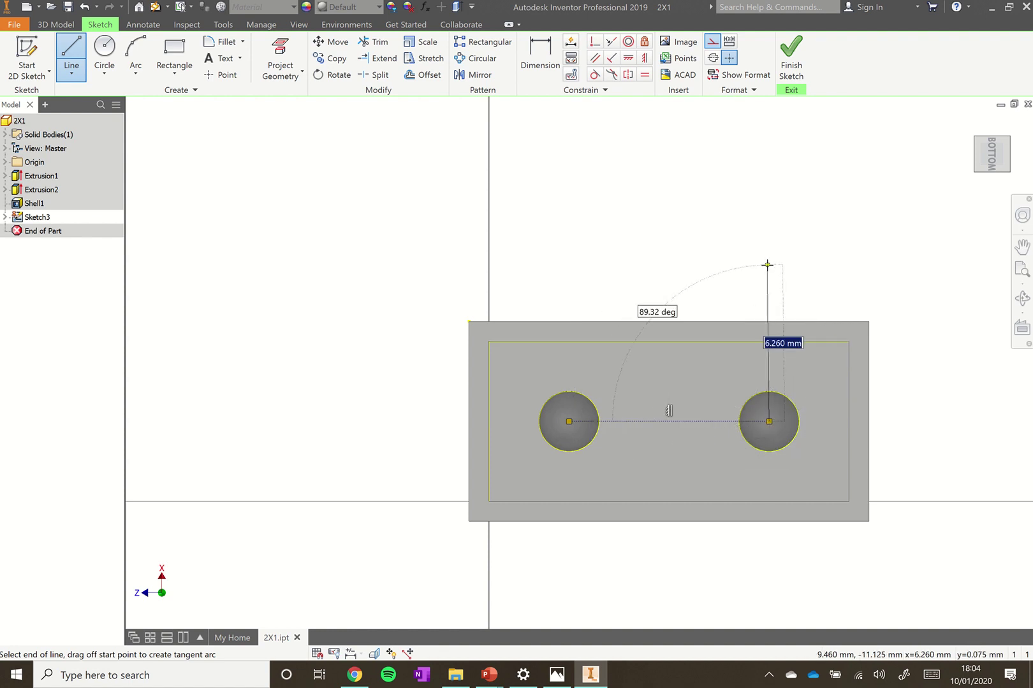
key("Escape")
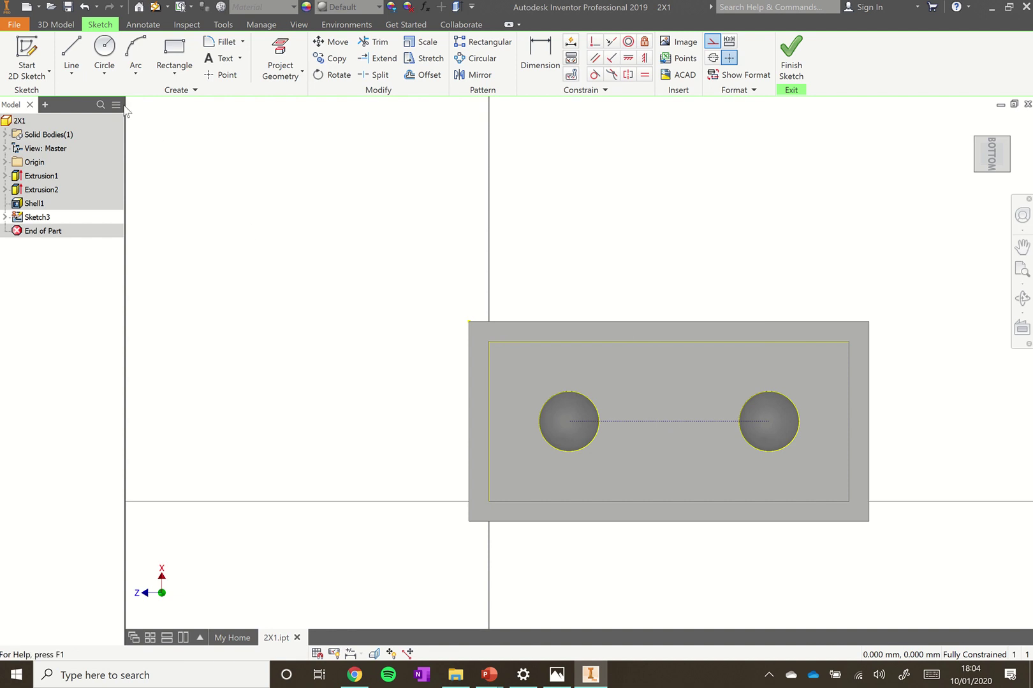
left_click(74, 56)
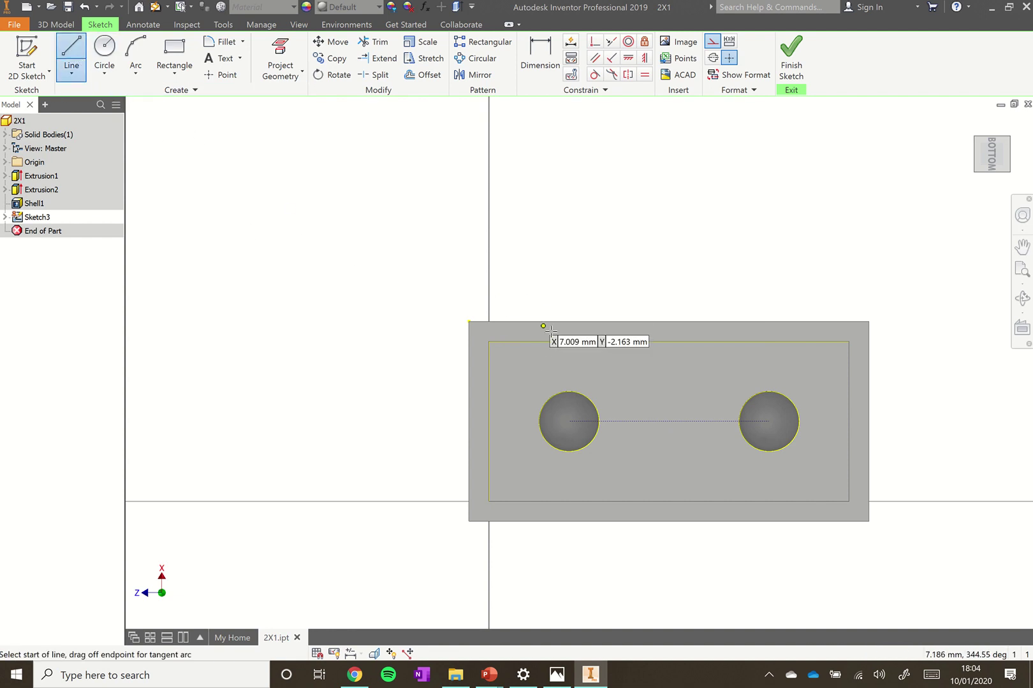
left_click(670, 341)
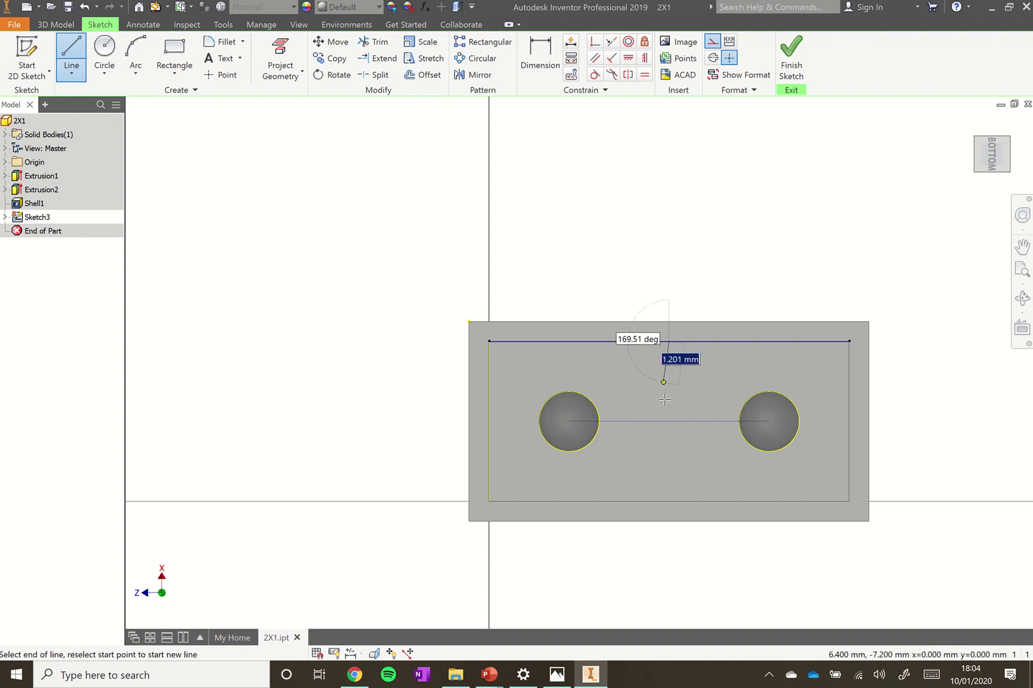
double_click(669, 501)
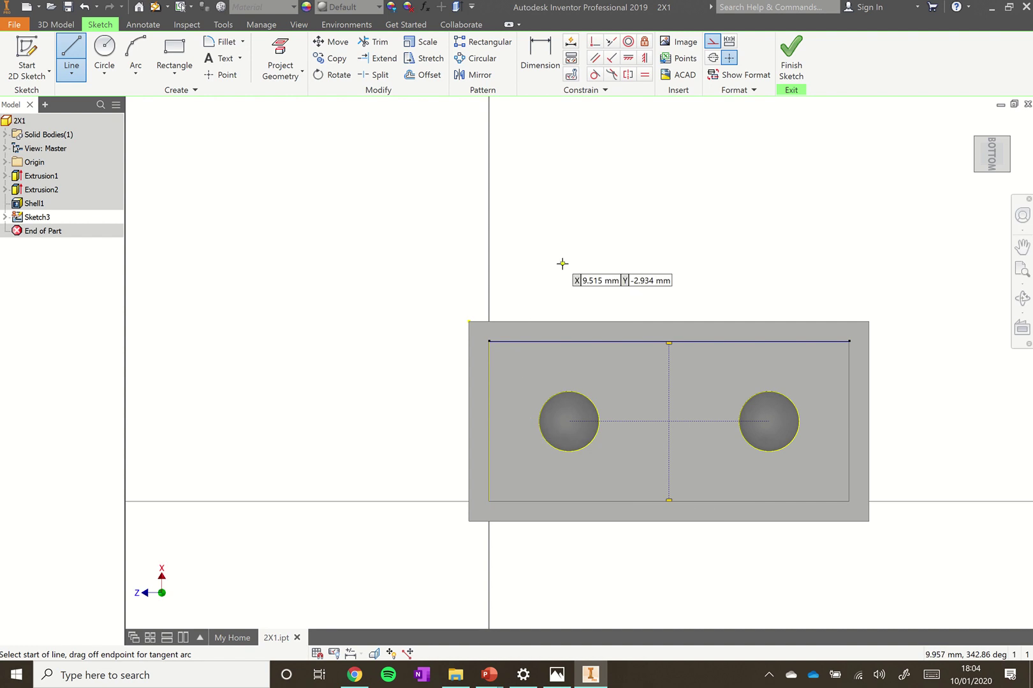
key("Escape")
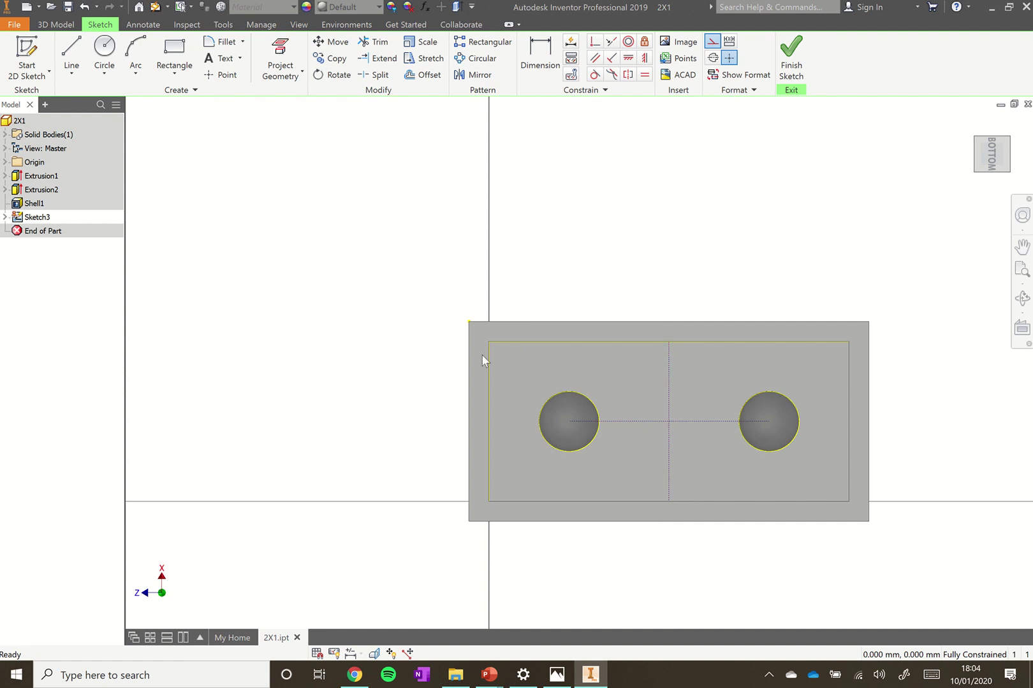
Sketch a circle about 3.3 mm across at the intersection of the construction lines and change it from construction to normal geometry.
left_click(105, 56)
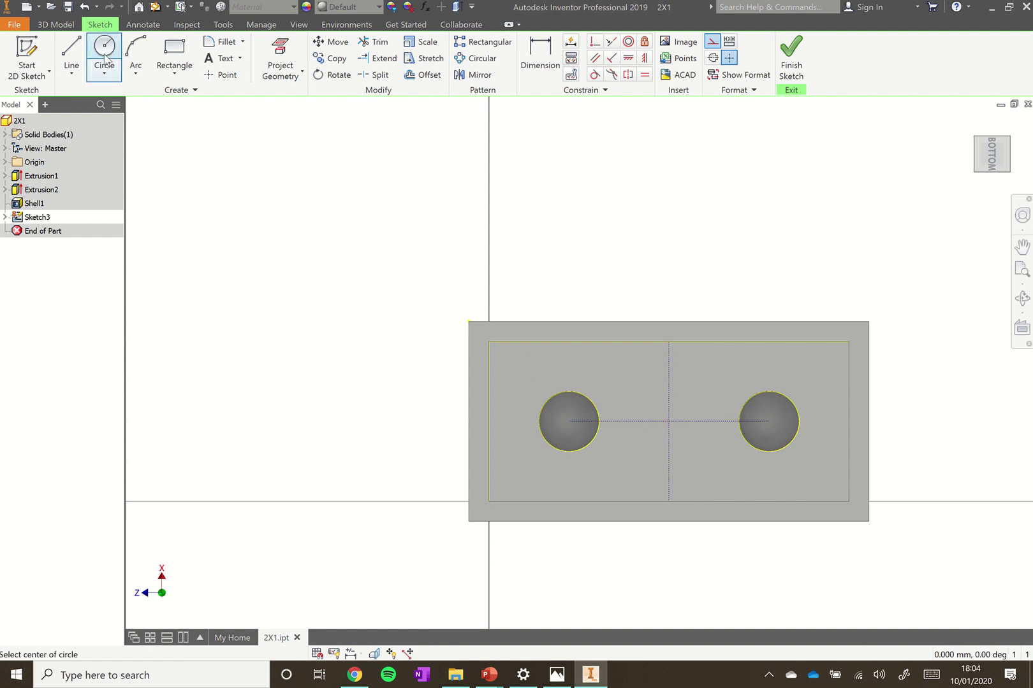
left_click(670, 421)
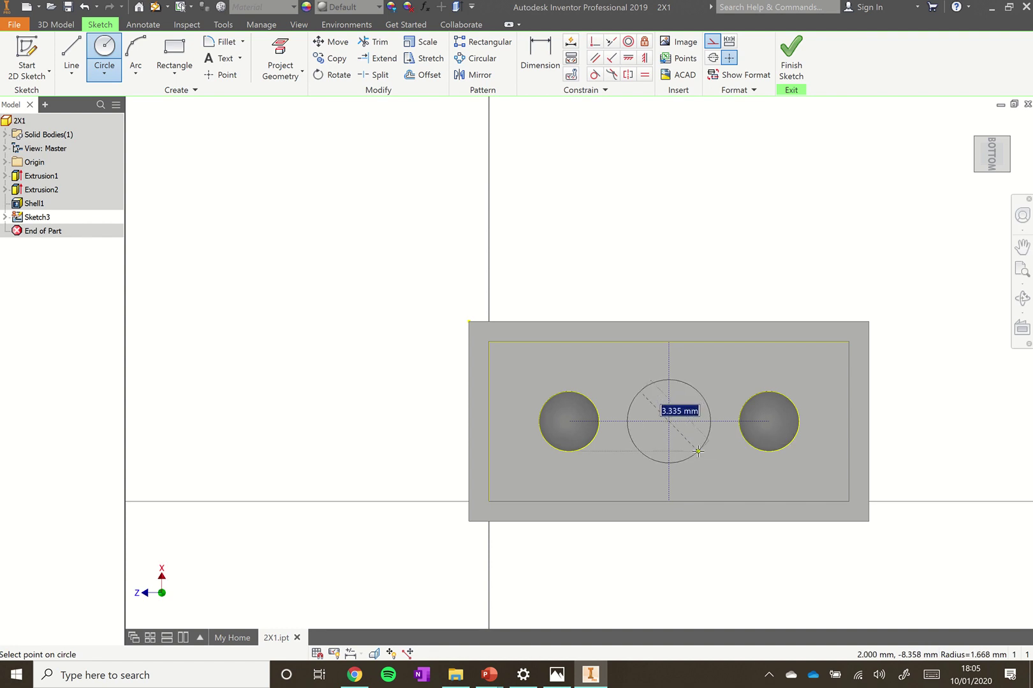
key("Escape")
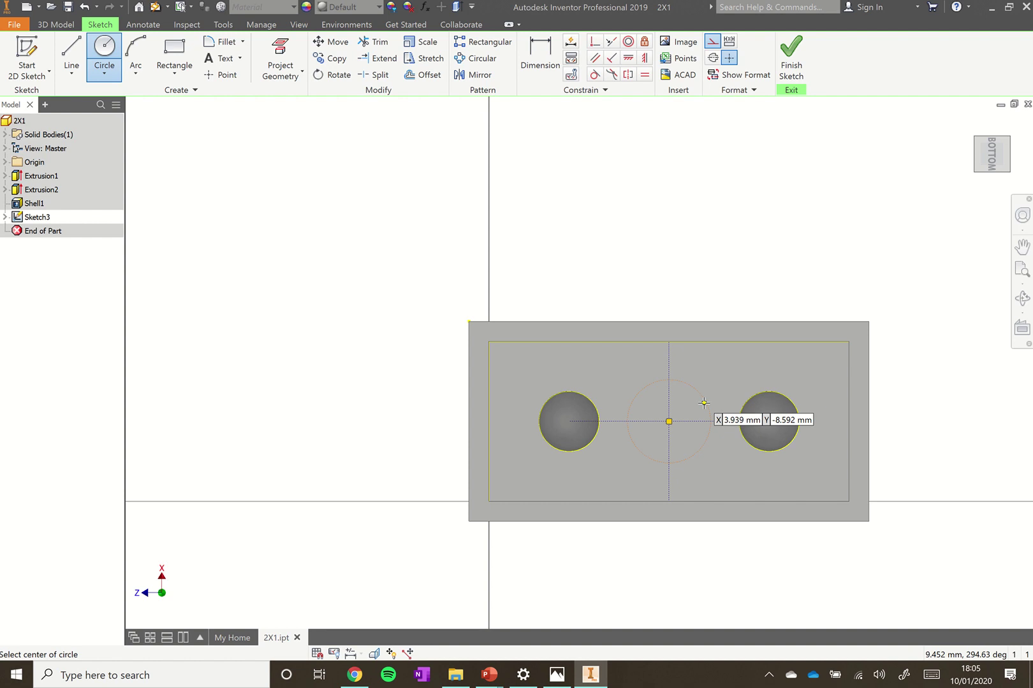
key("Escape")
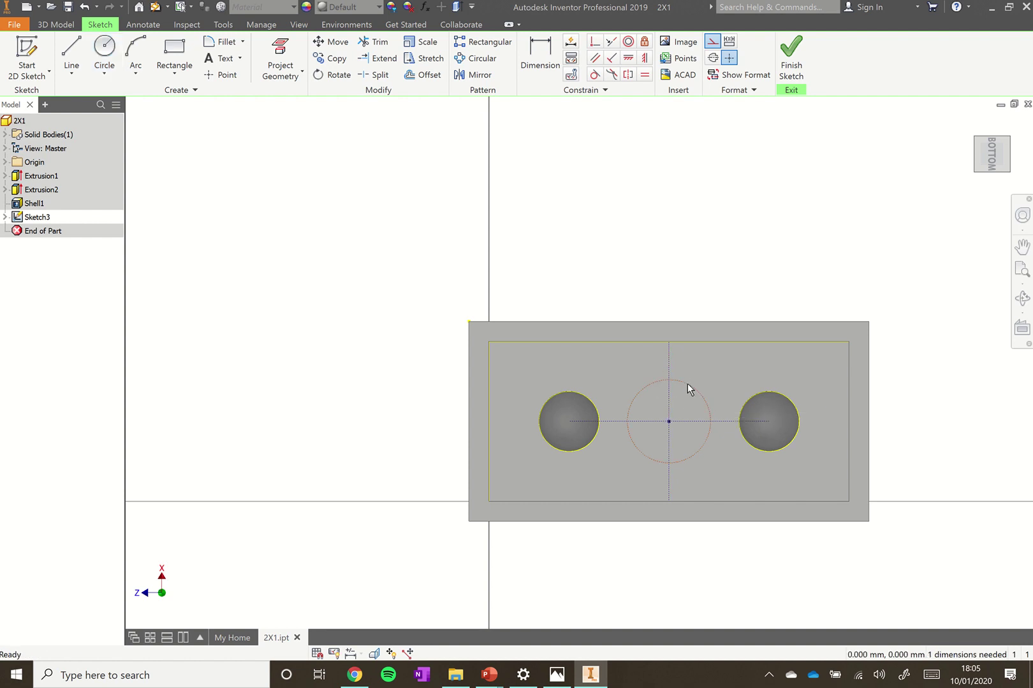
right_click(686, 385)
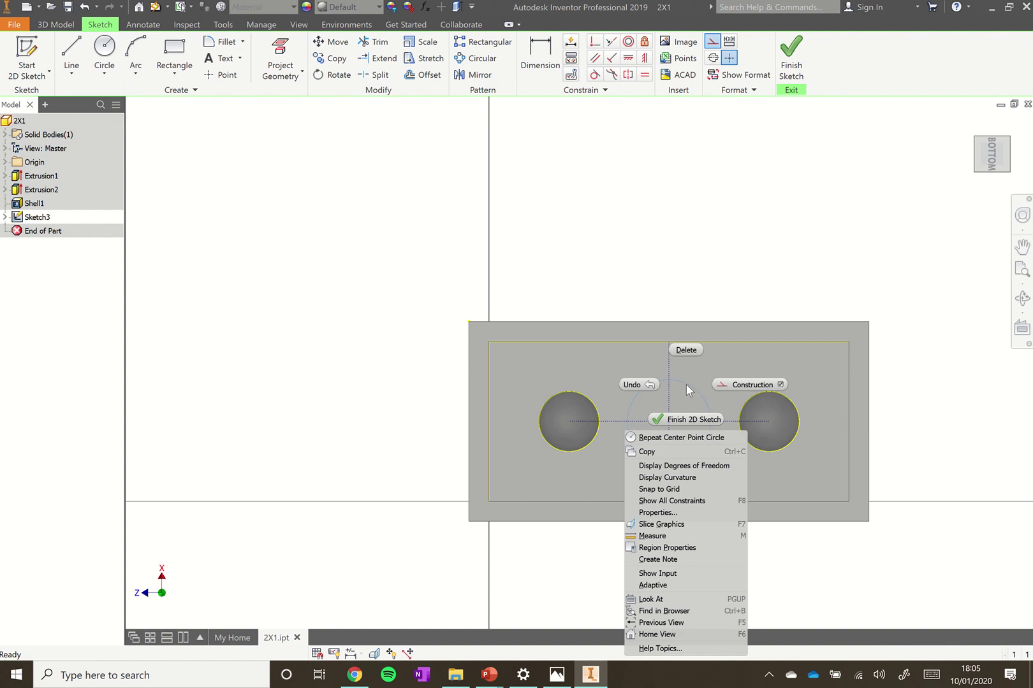
left_click(764, 384)
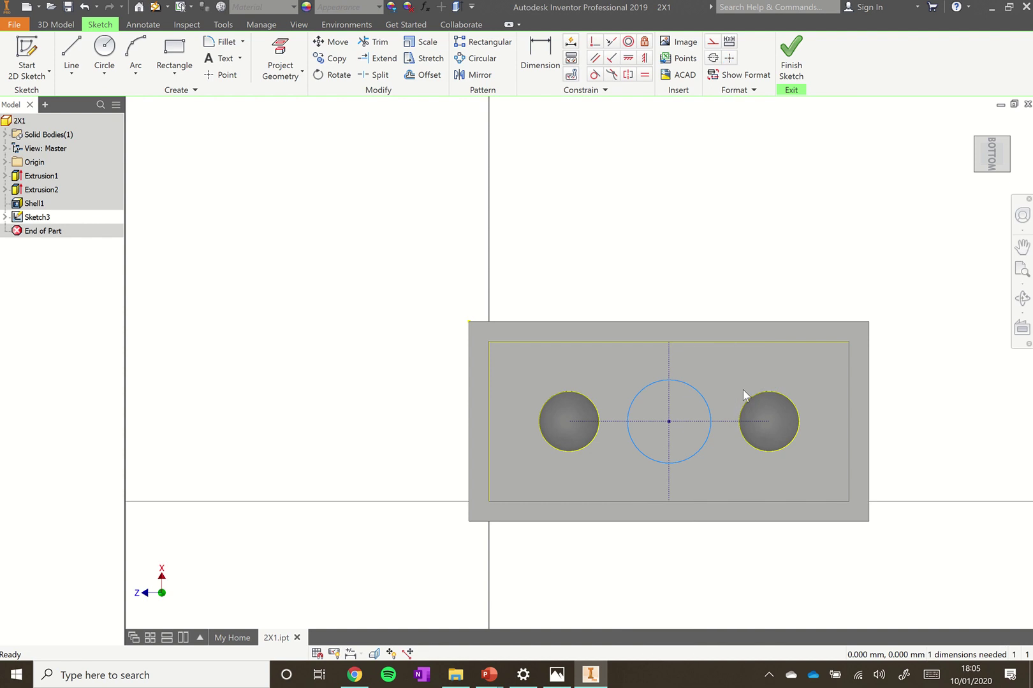
left_click(733, 291)
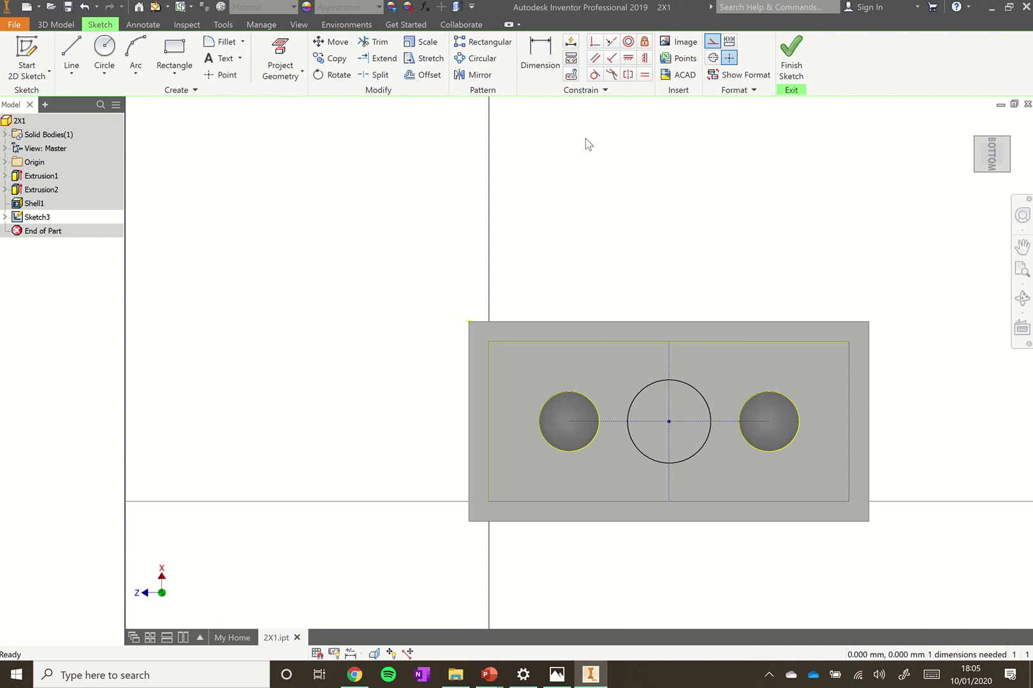
Dimension the central circle to a diameter of 2.4 mm.
left_click(545, 61)
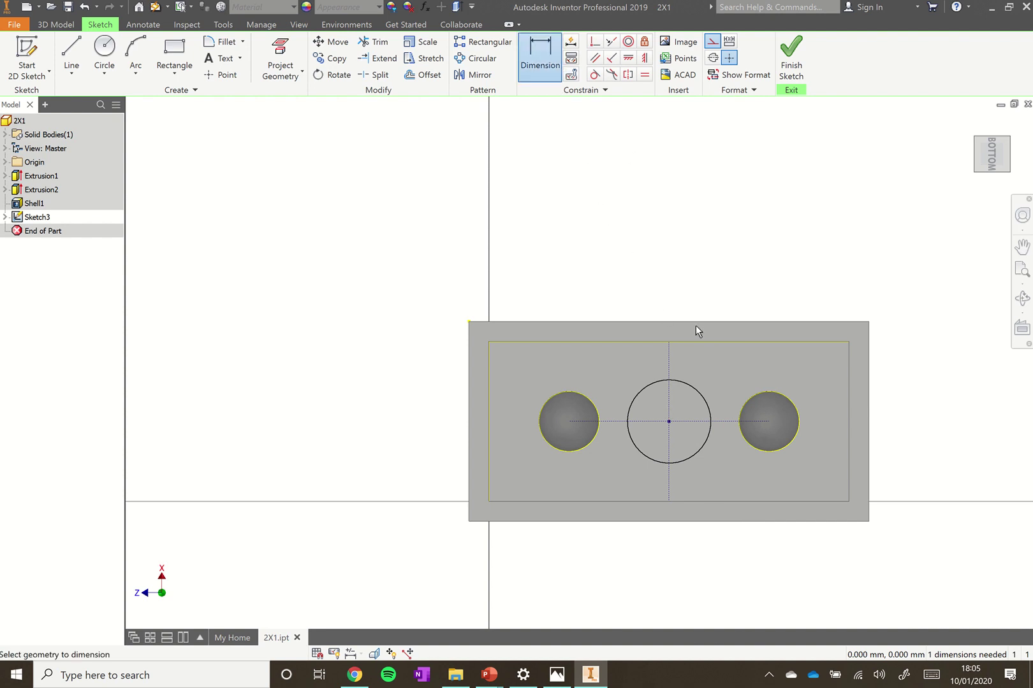
left_click(689, 390)
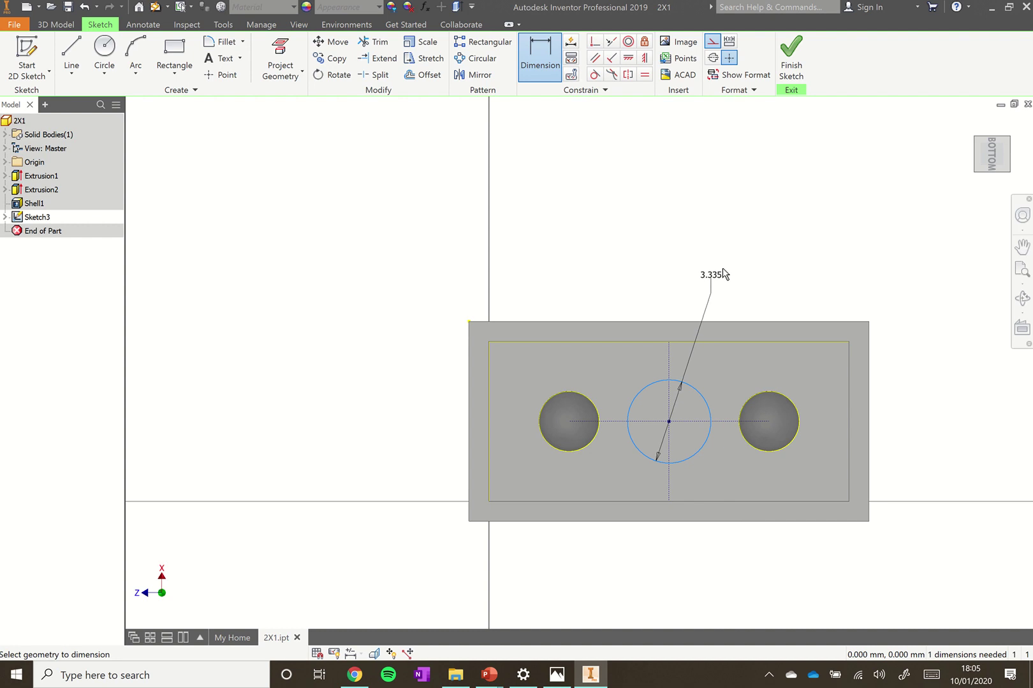
left_click(724, 266)
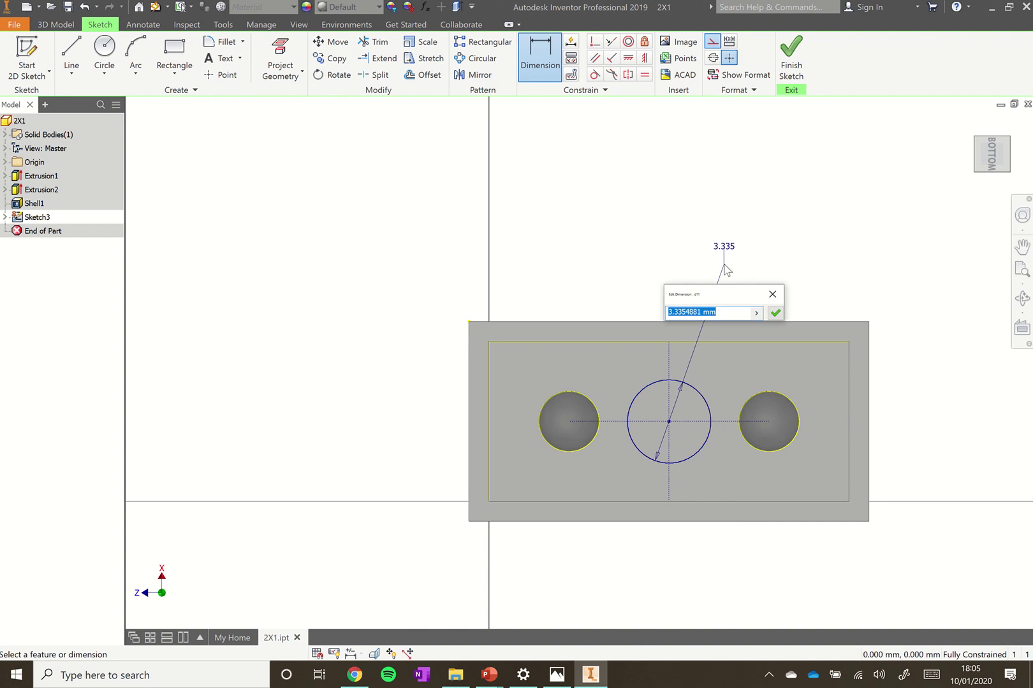
type("2.4")
left_click(775, 312)
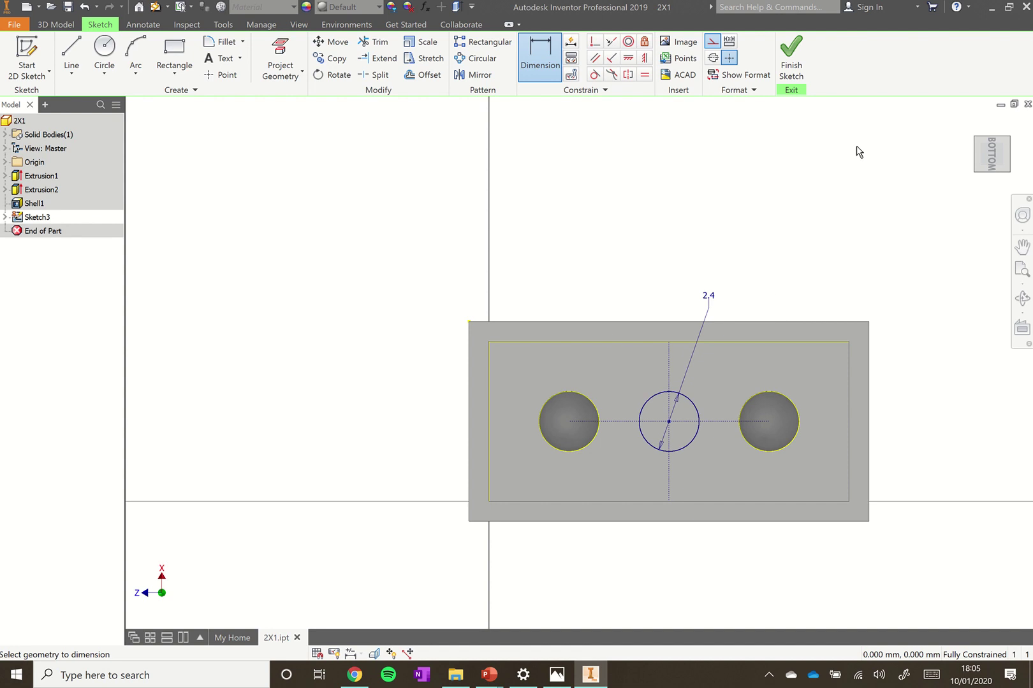
Finish the sketch and extrude the central 2.4 mm circle by 8.2 mm out of the inner face to form a solid pin.
left_click(791, 61)
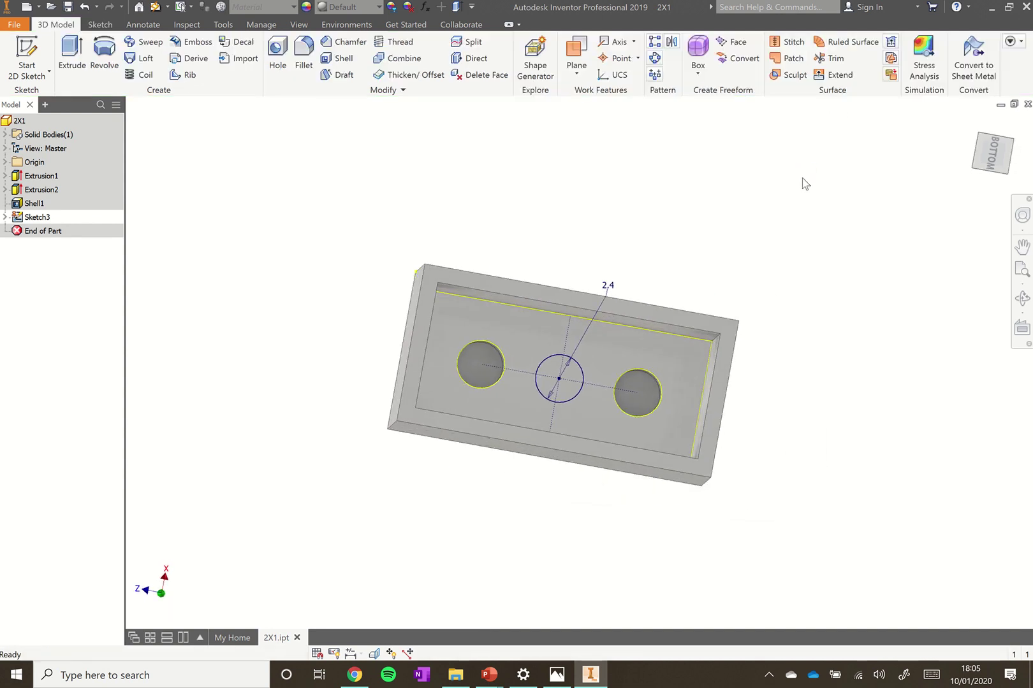
left_click(72, 56)
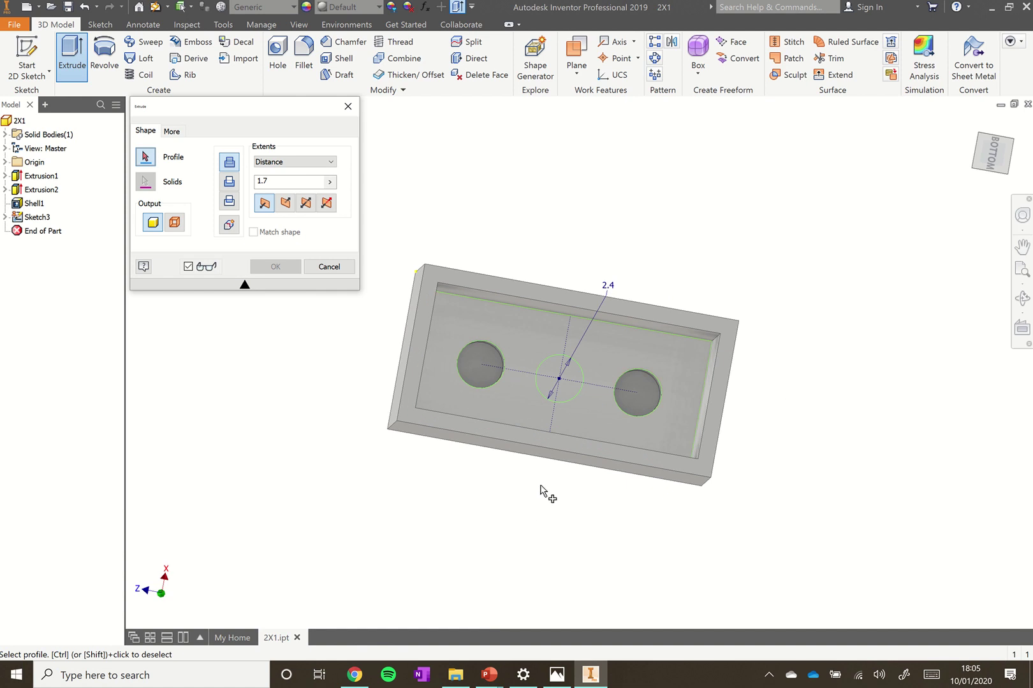
left_click(566, 393)
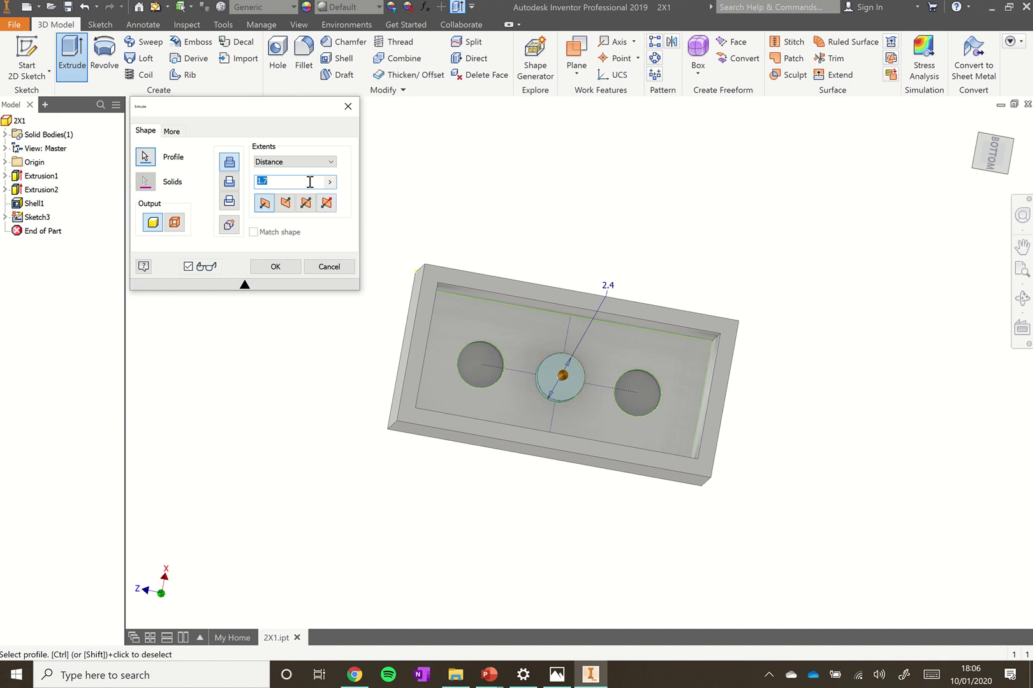
left_click(266, 183)
key("BackSpace")
key("BackSpace")
key("BackSpace")
type("8.2")
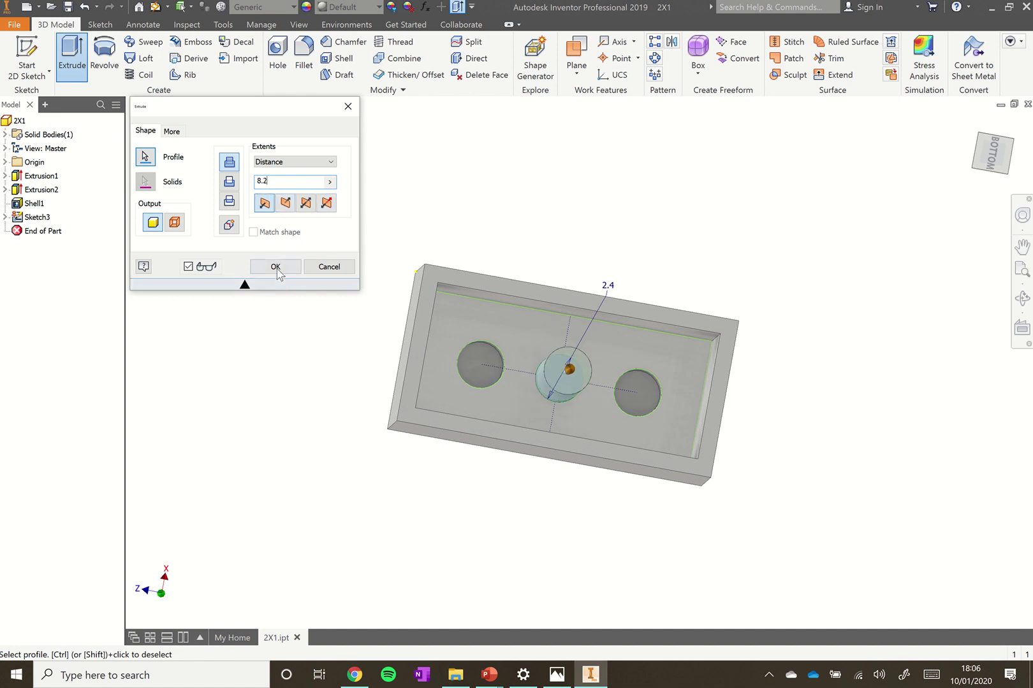
left_click(275, 267)
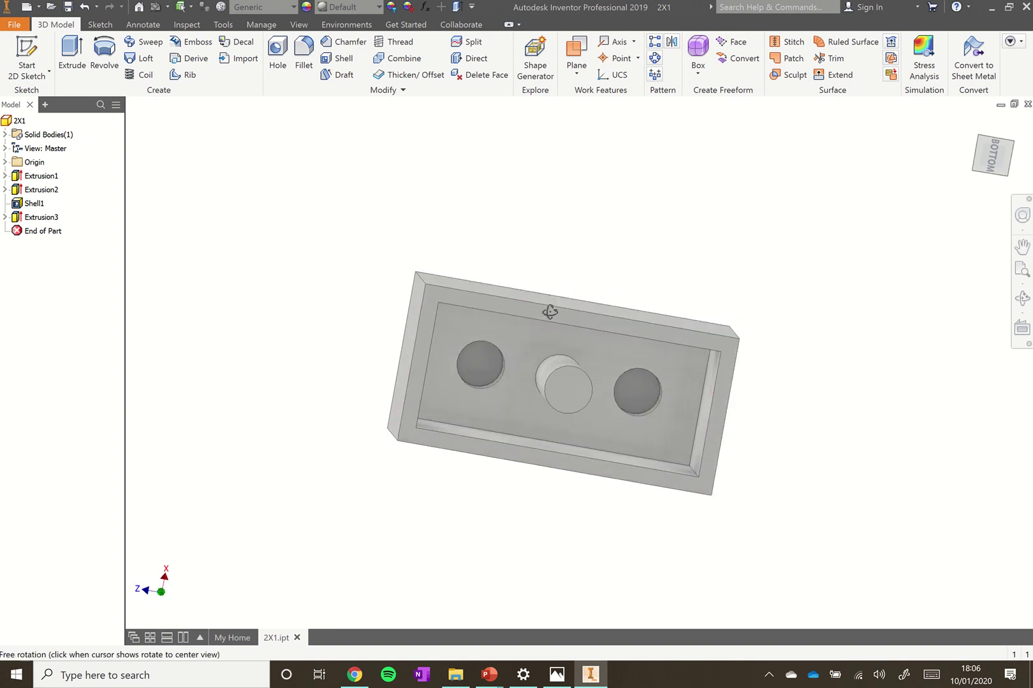
Return the brick to the home view and give the whole part the Dark Green appearance.
middle_click_drag(547, 311, 673, 472, "shift")
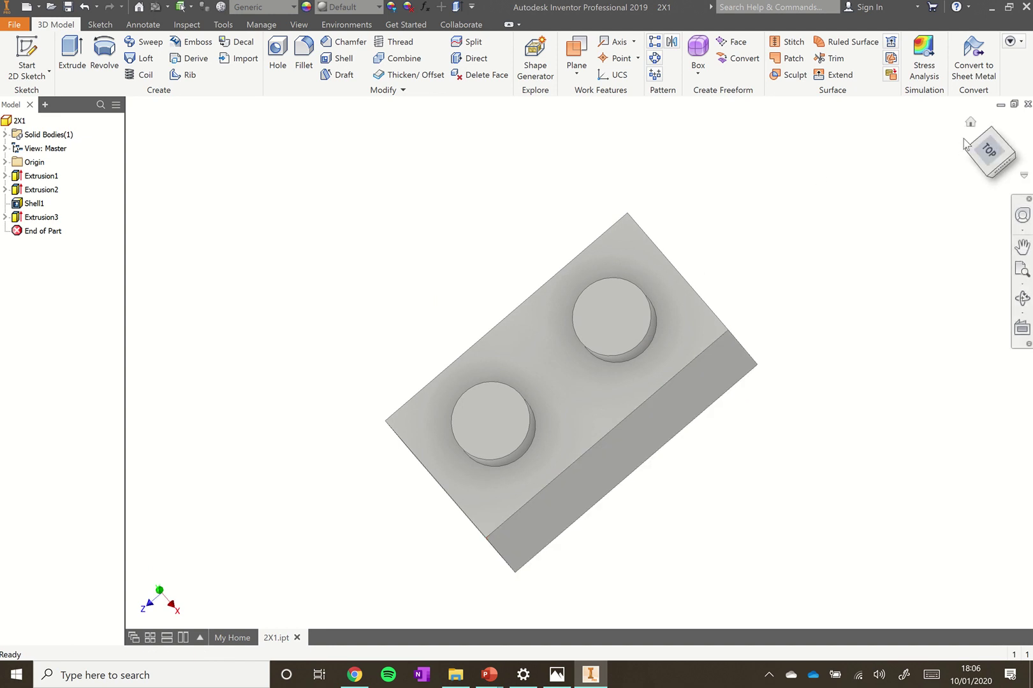
left_click(969, 123)
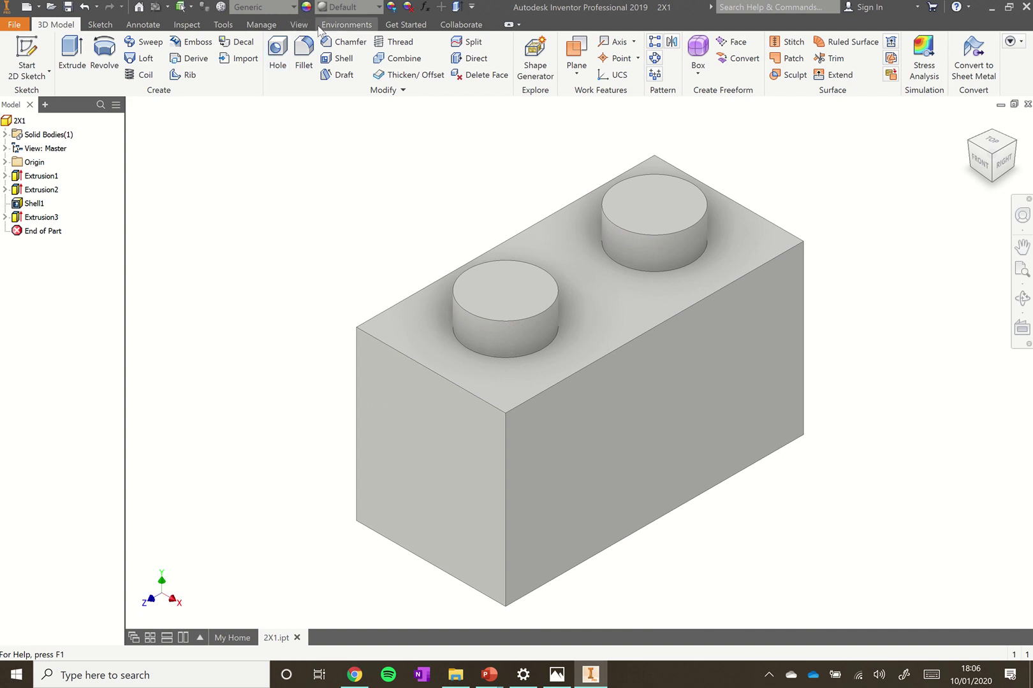
left_click(374, 11)
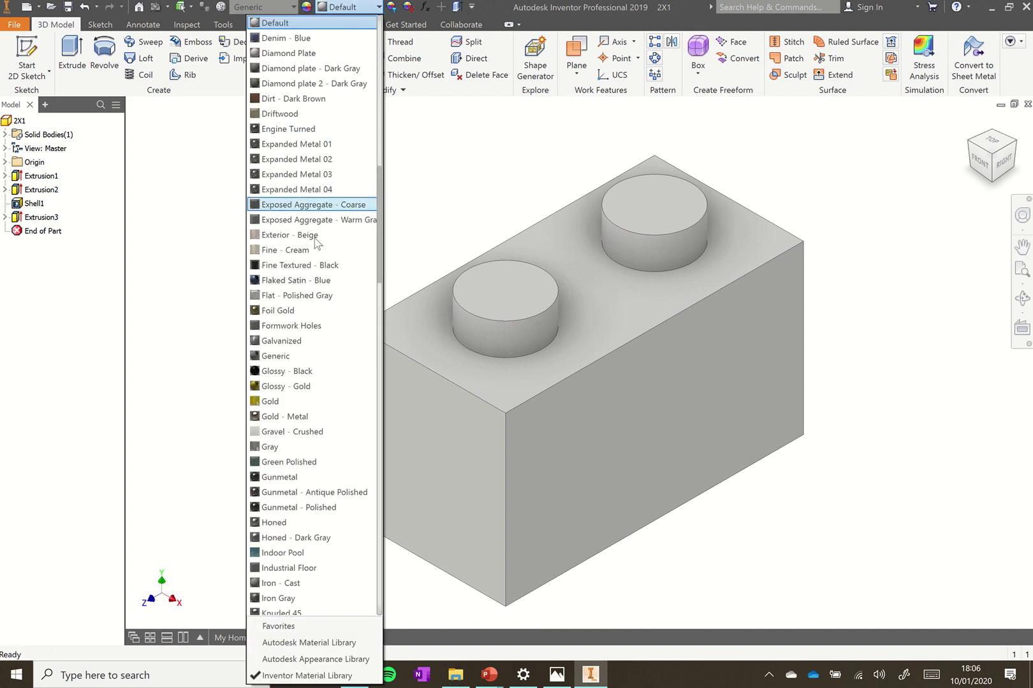
scroll(313, 260, "down", 6)
scroll(312, 260, "down", 8)
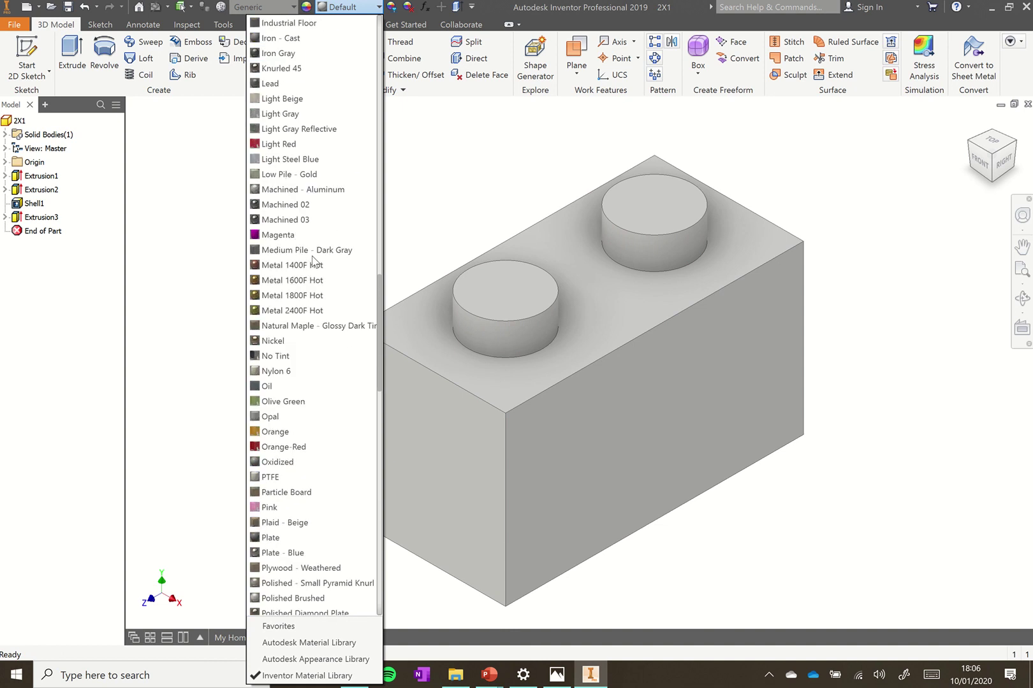
scroll(313, 260, "up", 12)
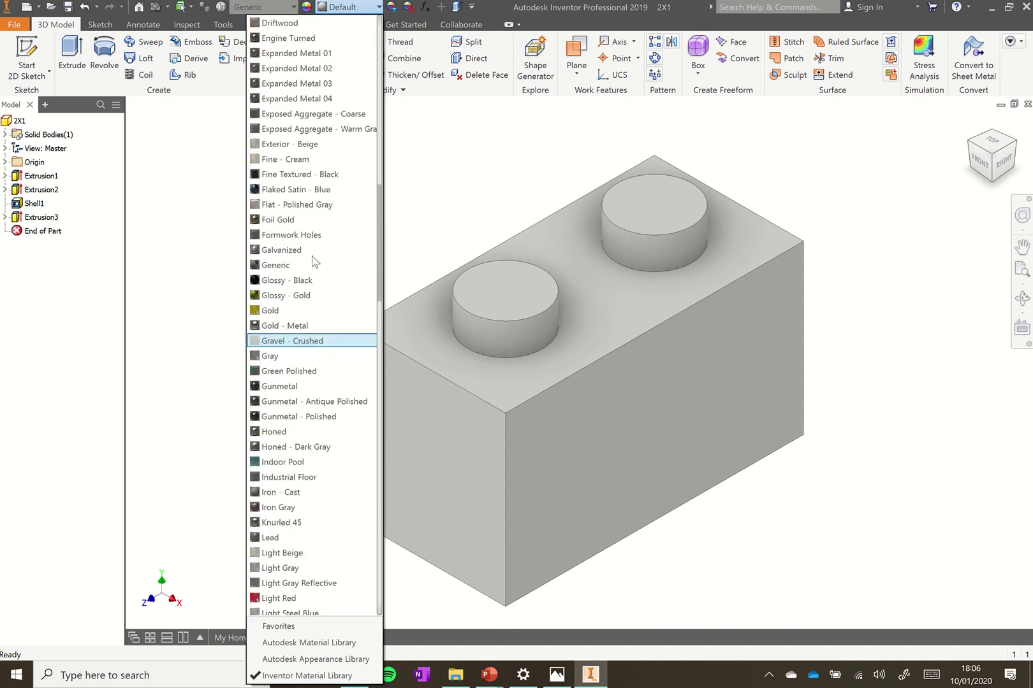
scroll(313, 260, "up", 4)
scroll(334, 326, "up", 4)
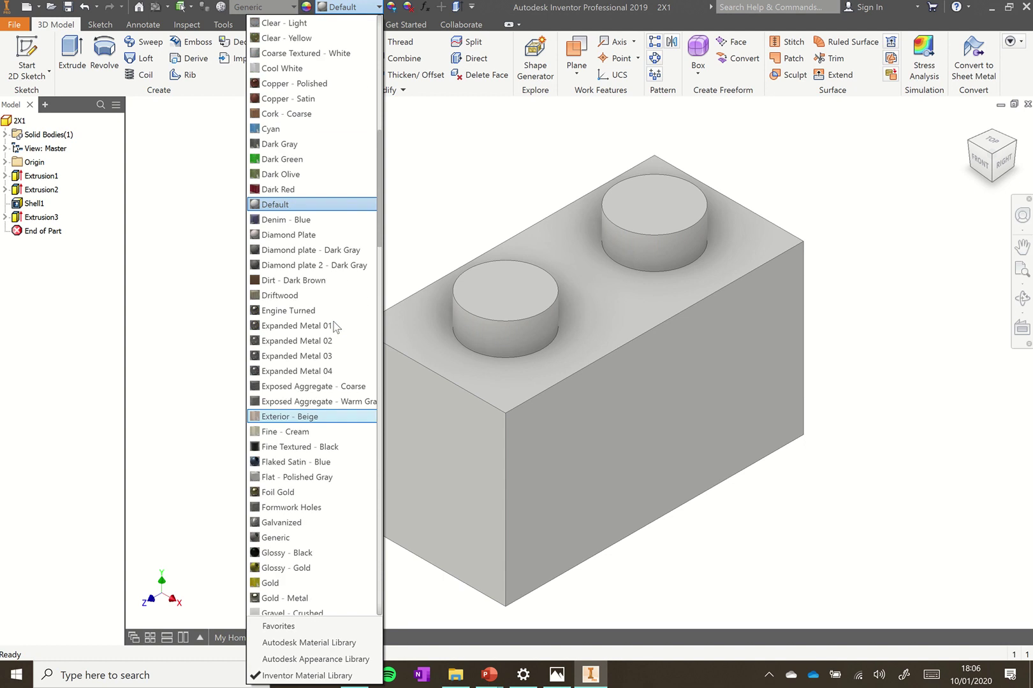
scroll(334, 326, "up", 2)
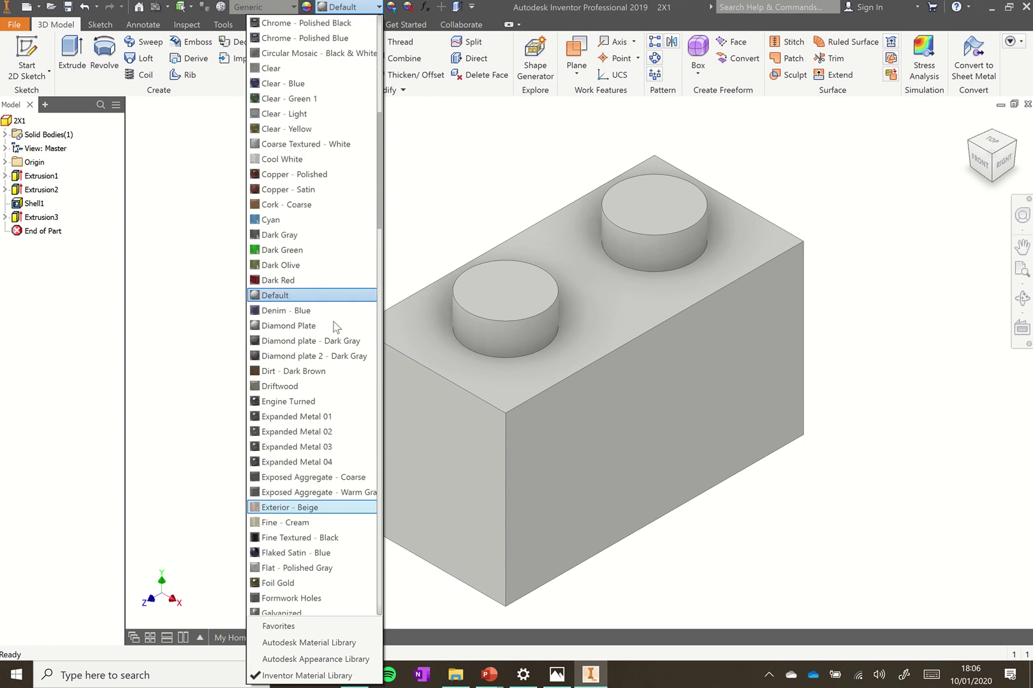
left_click(312, 253)
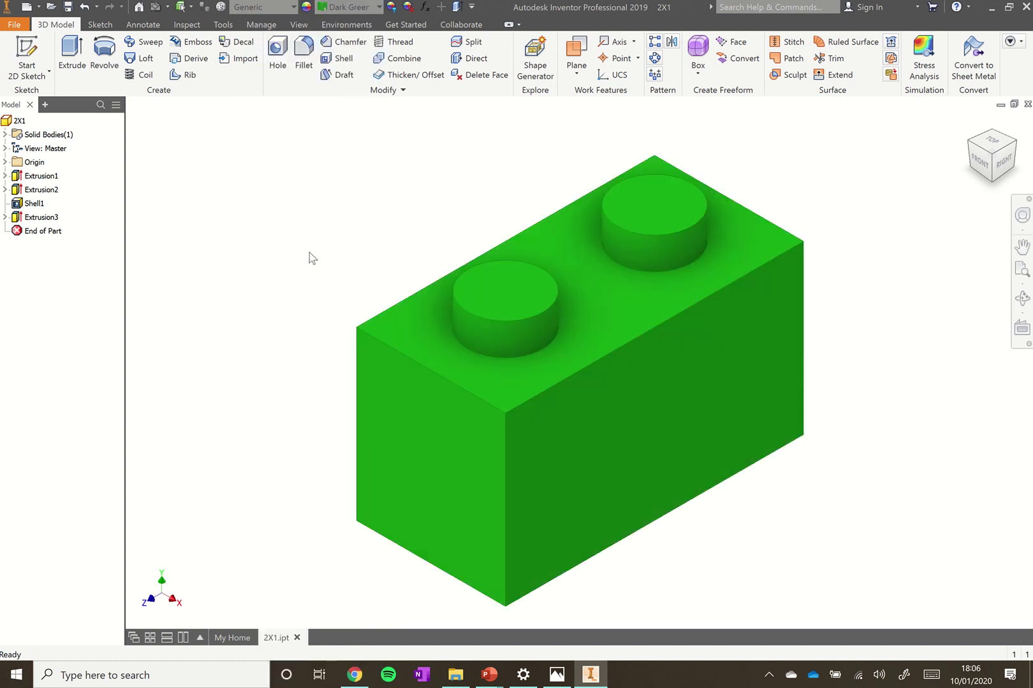